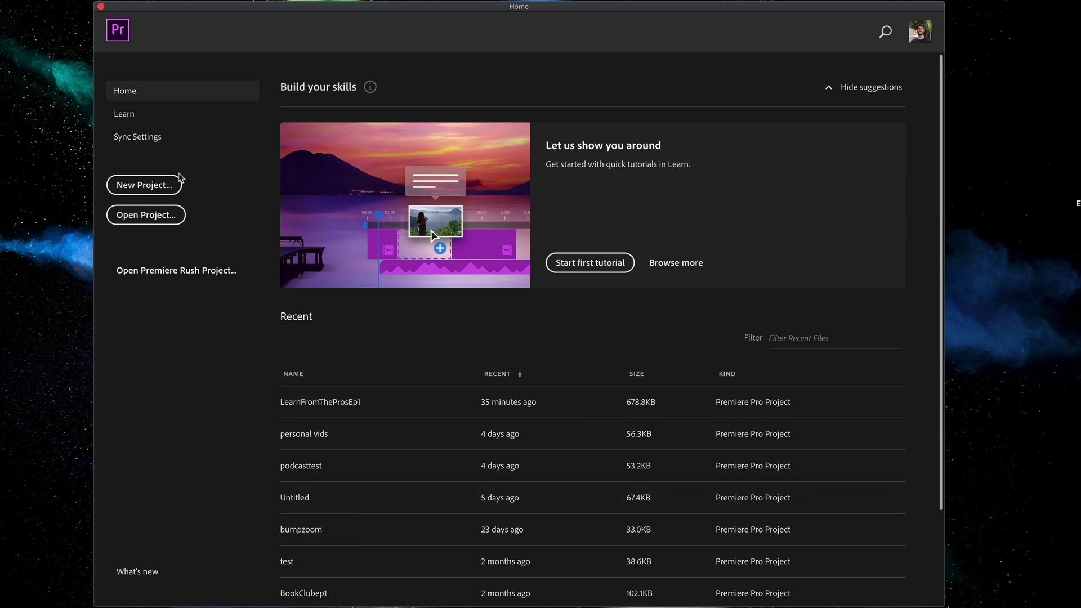
Choose New Project on the Home screen to bring up the project setup dialog.
left_click(164, 186)
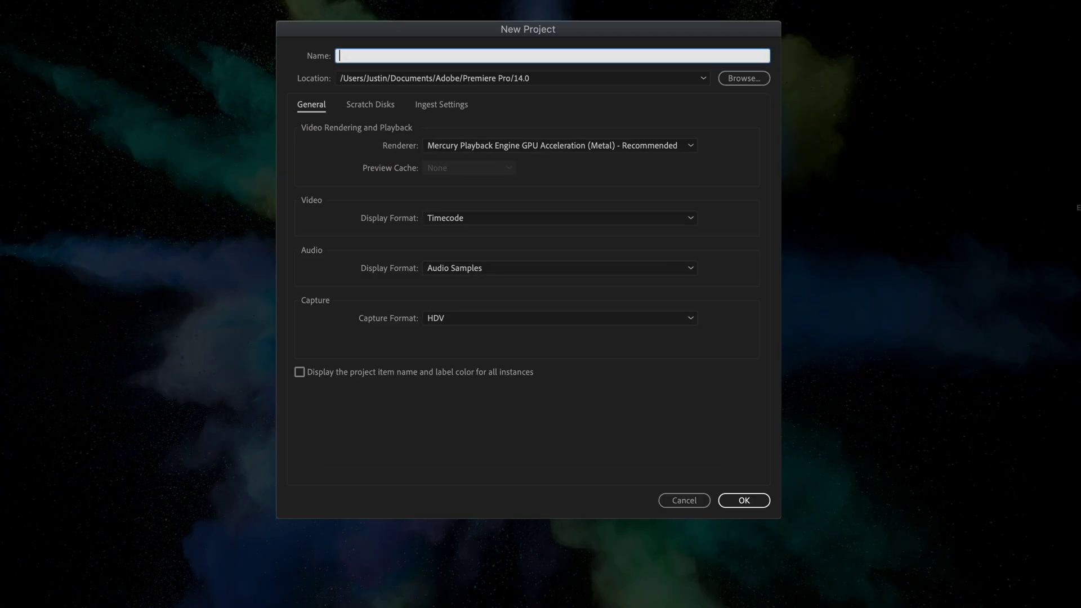
Name the project 'Learn From The Pros Ep 2', correcting the typo, and create it.
type("Learn From The Pros Eo")
key("BackSpace")
type("p 2")
key("Return")
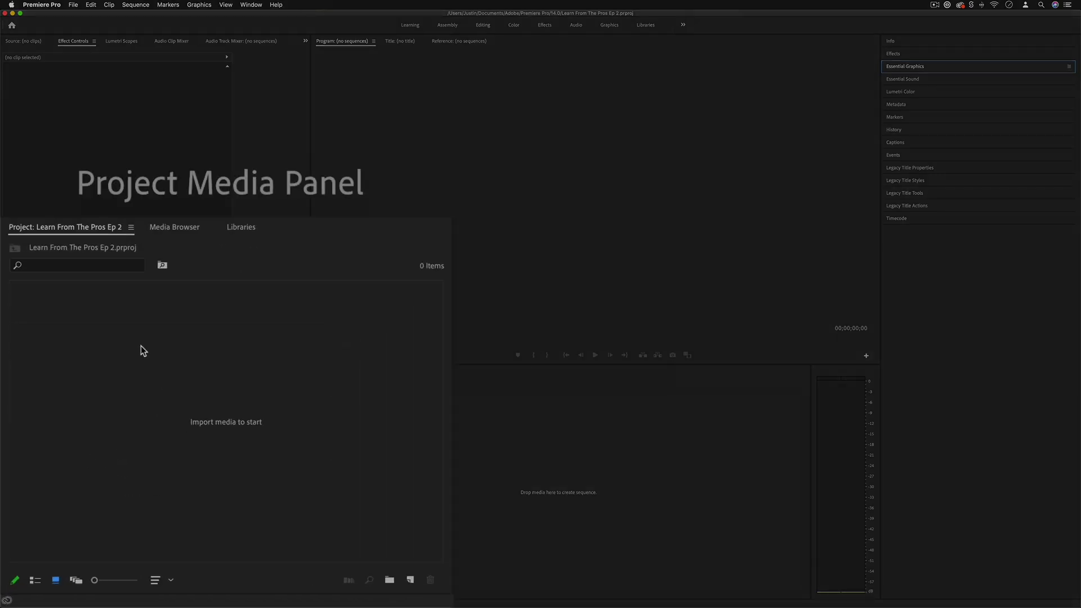
Slide the Premiere window to the right so the Adobe Stock NYC desktop folder shows.
left_click(244, 353)
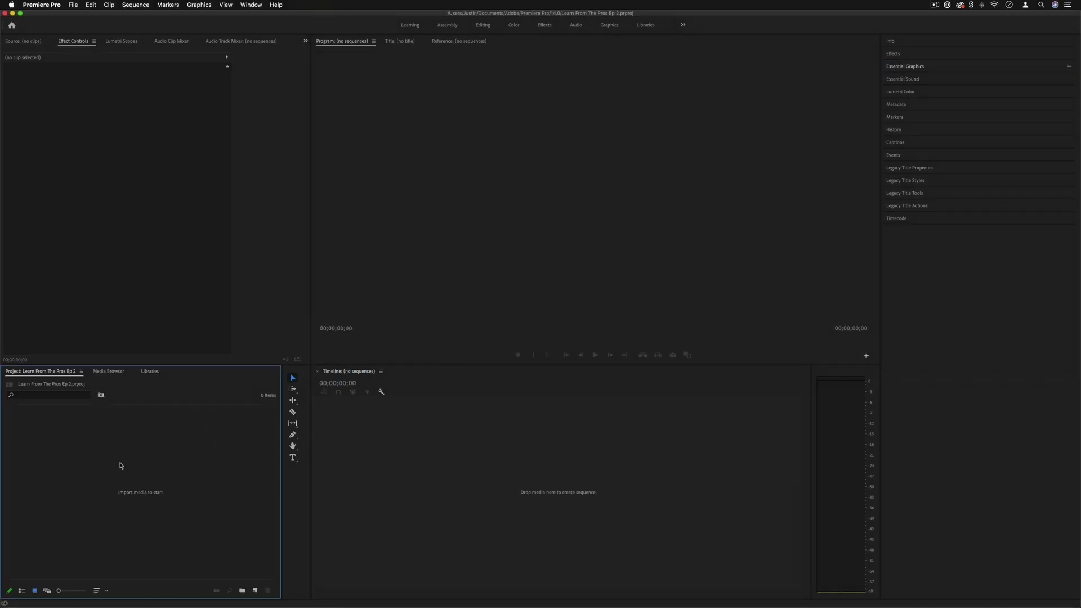
left_click_drag(165, 15, 246, 5)
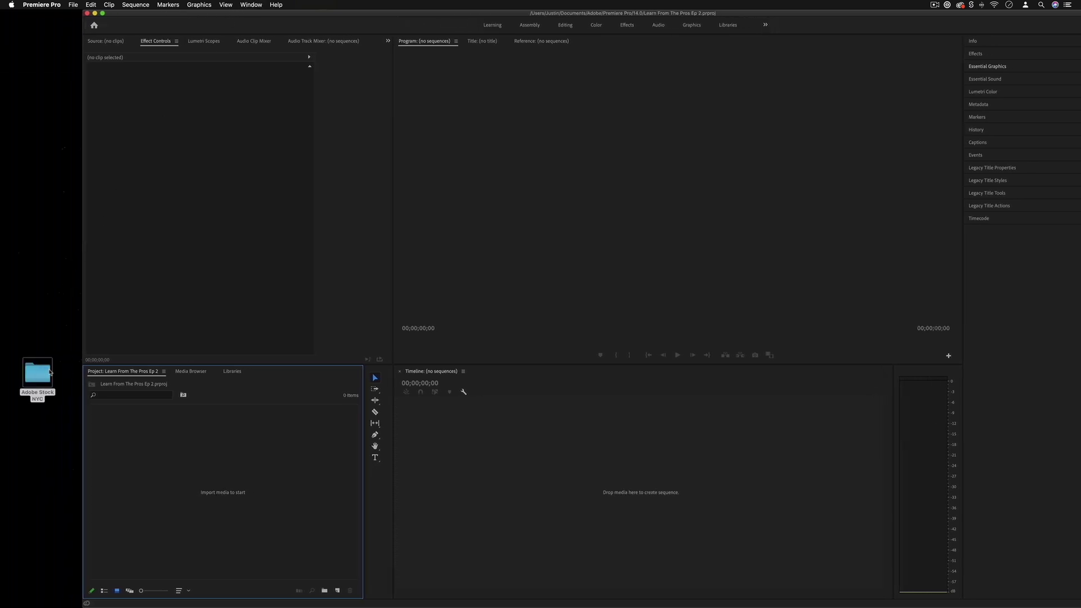
Drag all five AdobeStock .mov clips from the Adobe Stock NYC folder into the Project panel.
double_click(45, 372)
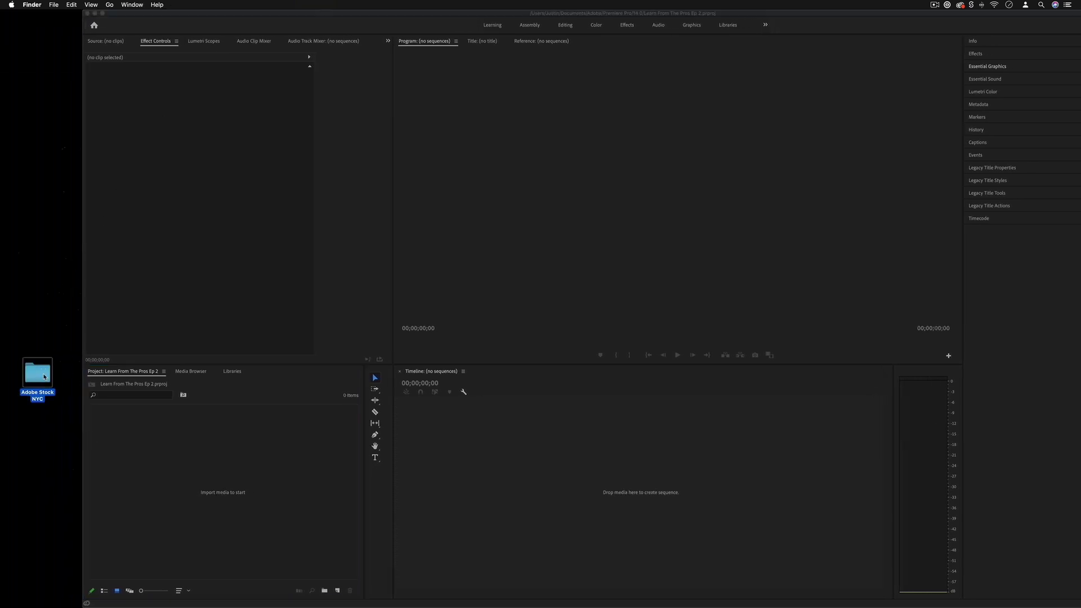
left_click_drag(586, 270, 204, 454)
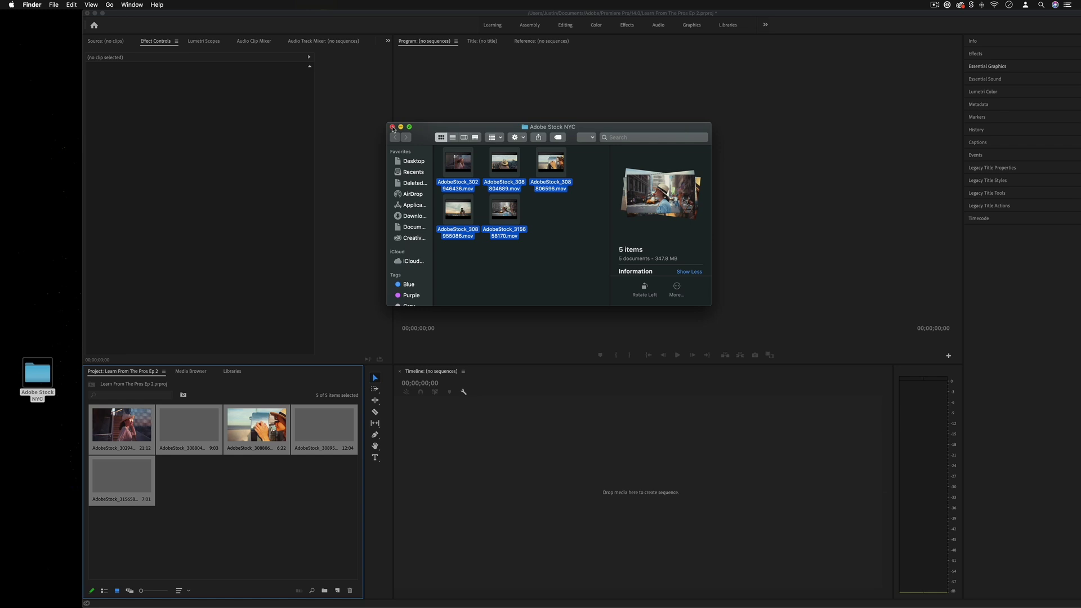
key("super+w")
right_click(262, 485)
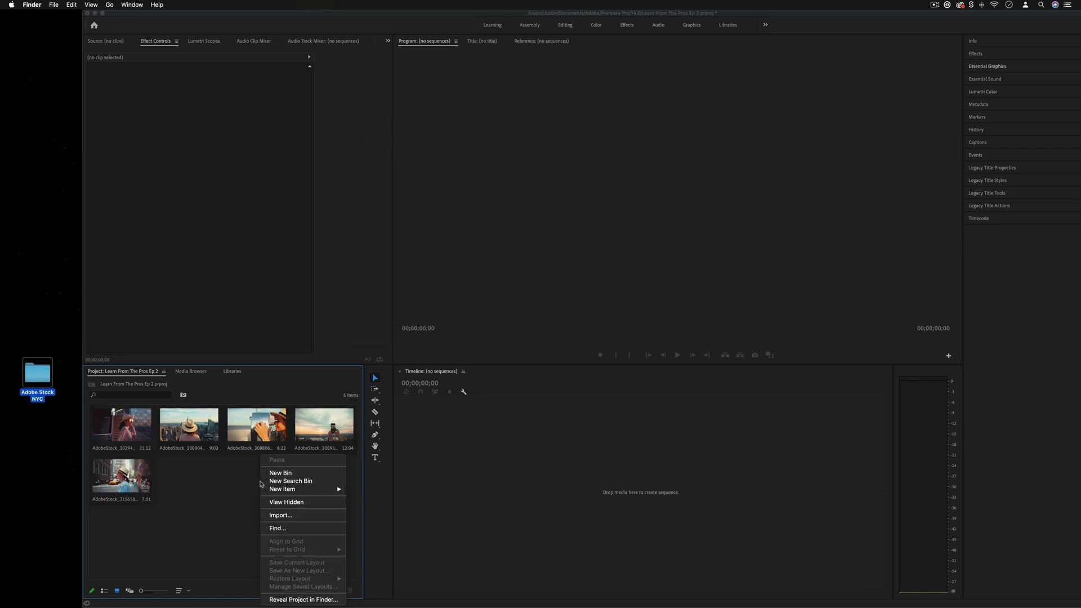
left_click(294, 517)
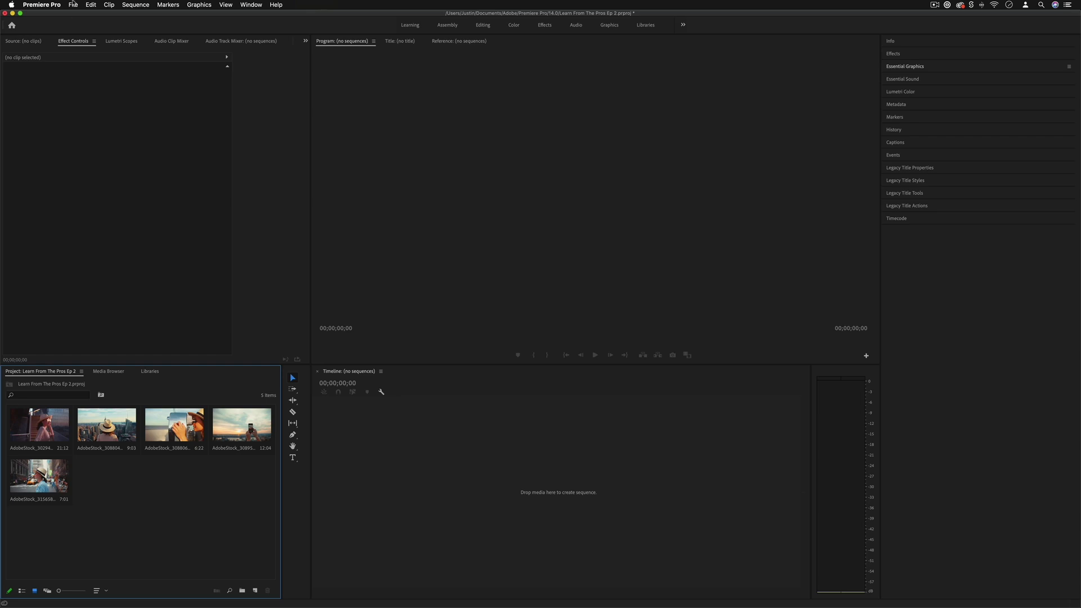
left_click(73, 5)
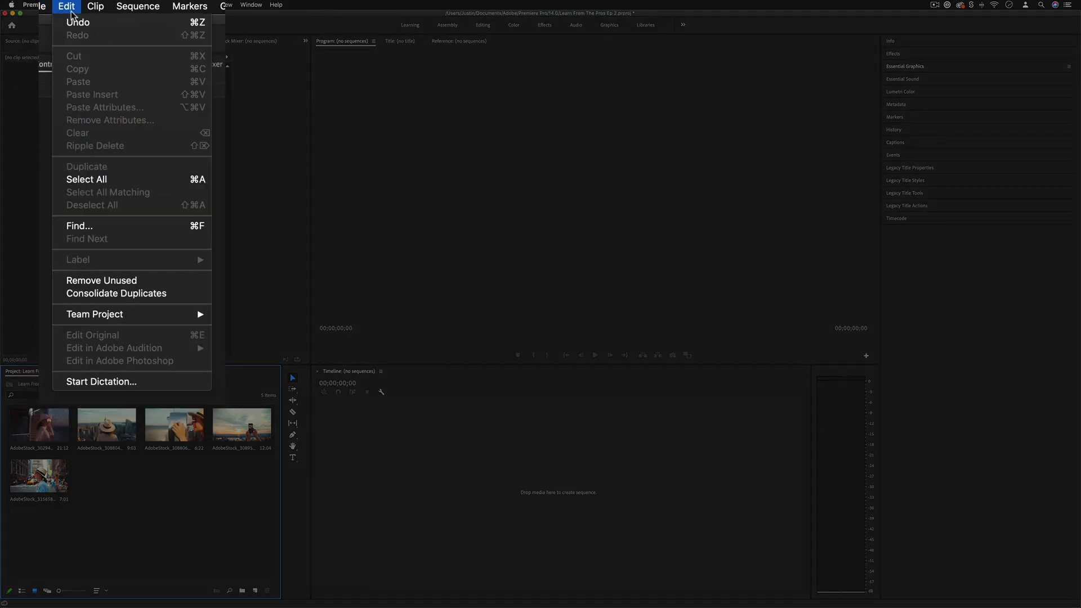
mouse_move(99, 15)
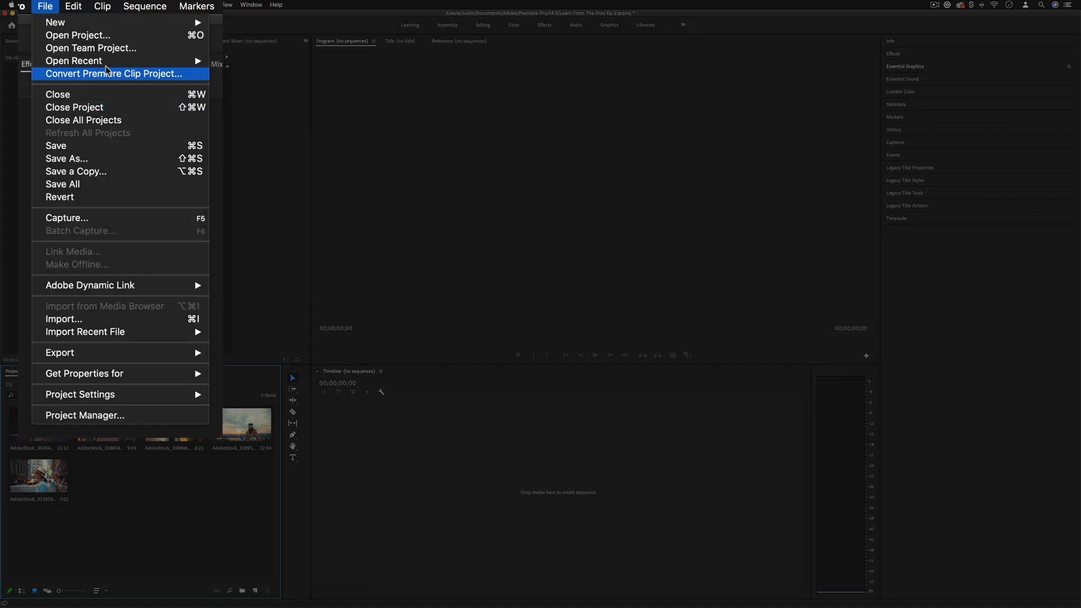
left_click(260, 507)
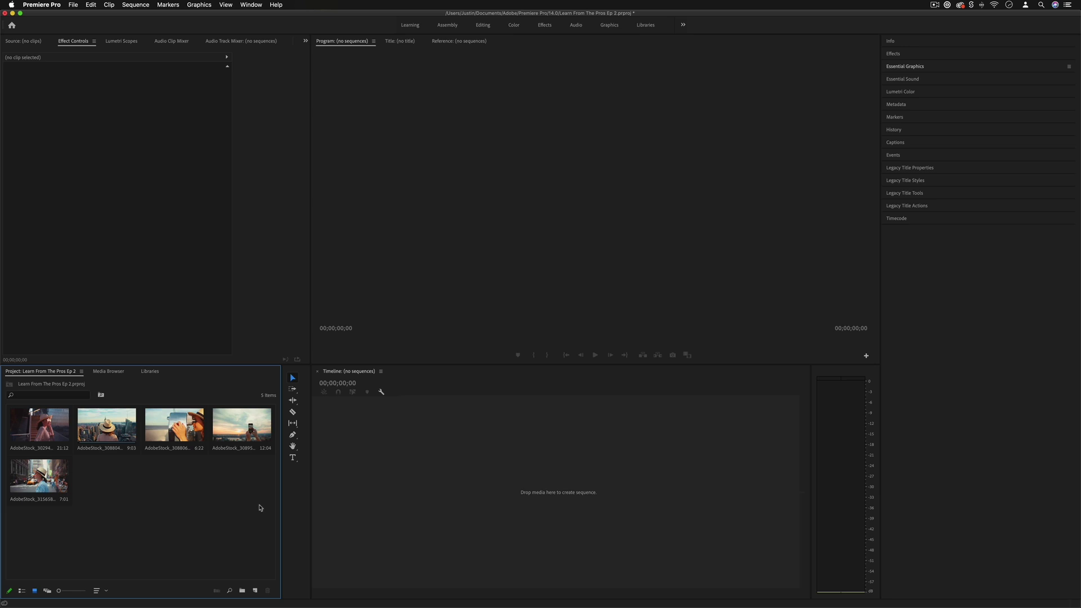
left_click(62, 431)
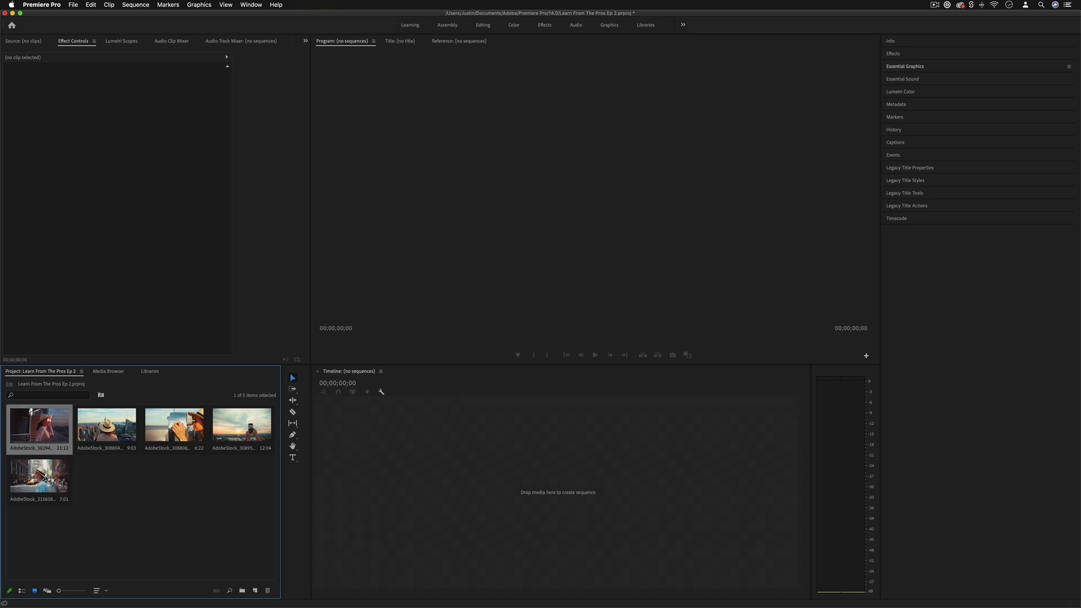
key("Down")
left_click(231, 487)
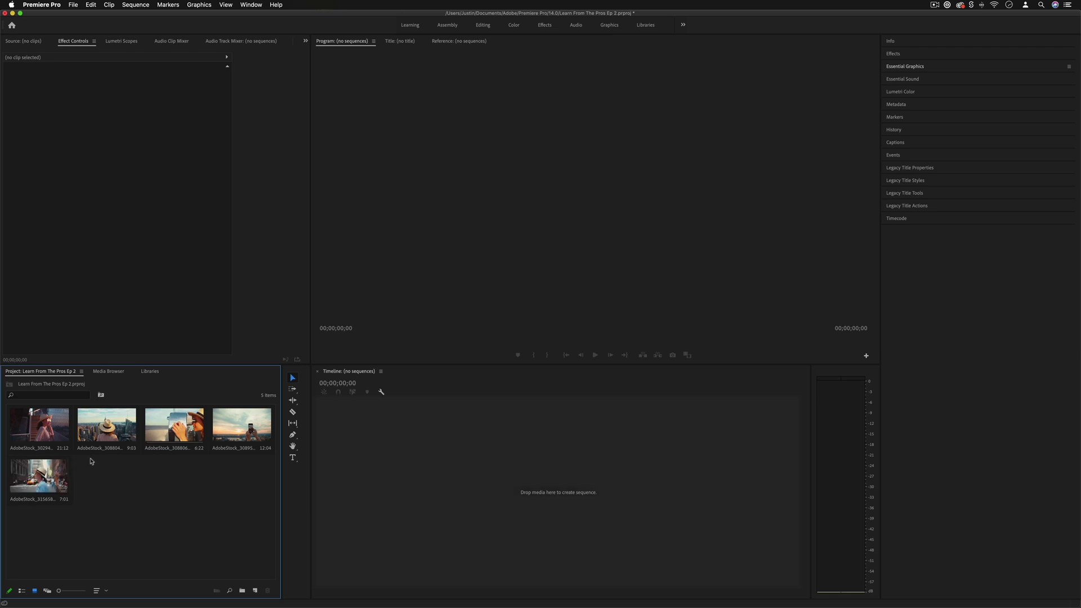
left_click(65, 477)
Create a sequence from AdobeStock_315658170 on the timeline, then scrub and play it back.
left_click_drag(66, 477, 365, 554)
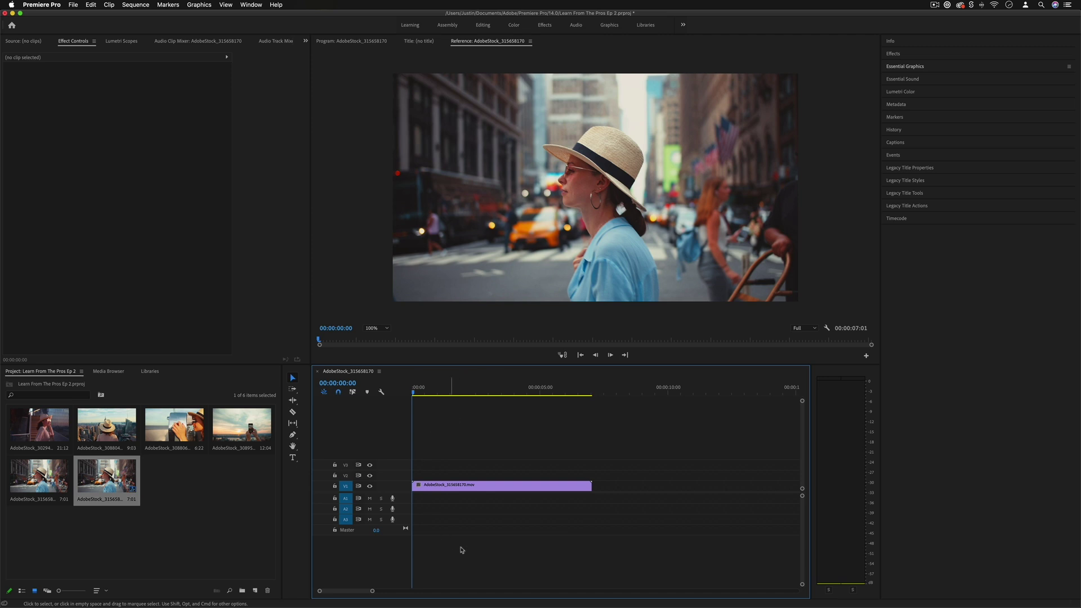
key("shift+1")
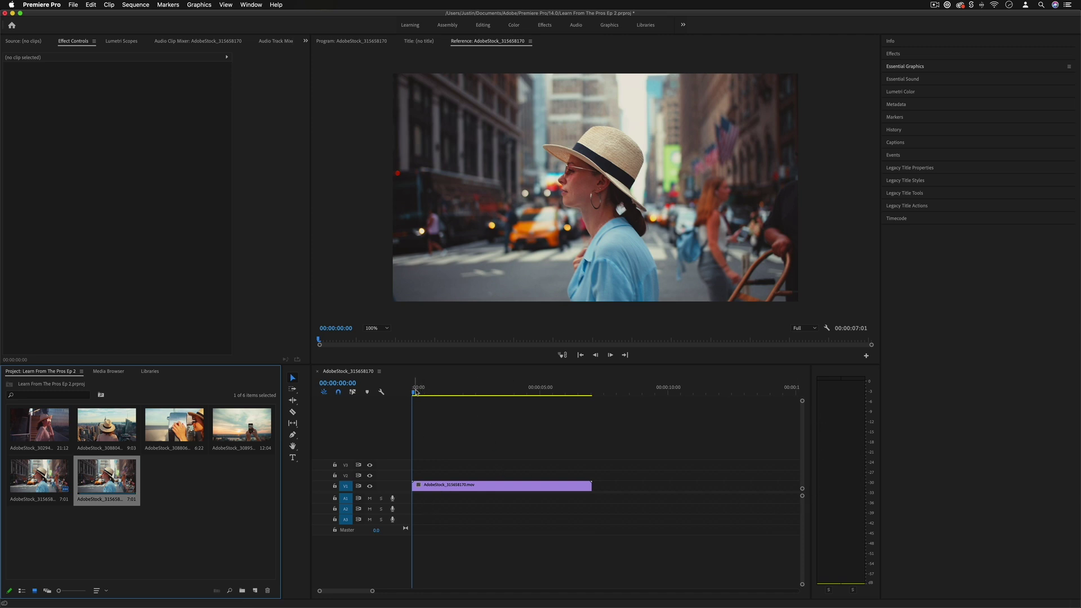
left_click_drag(416, 392, 467, 397)
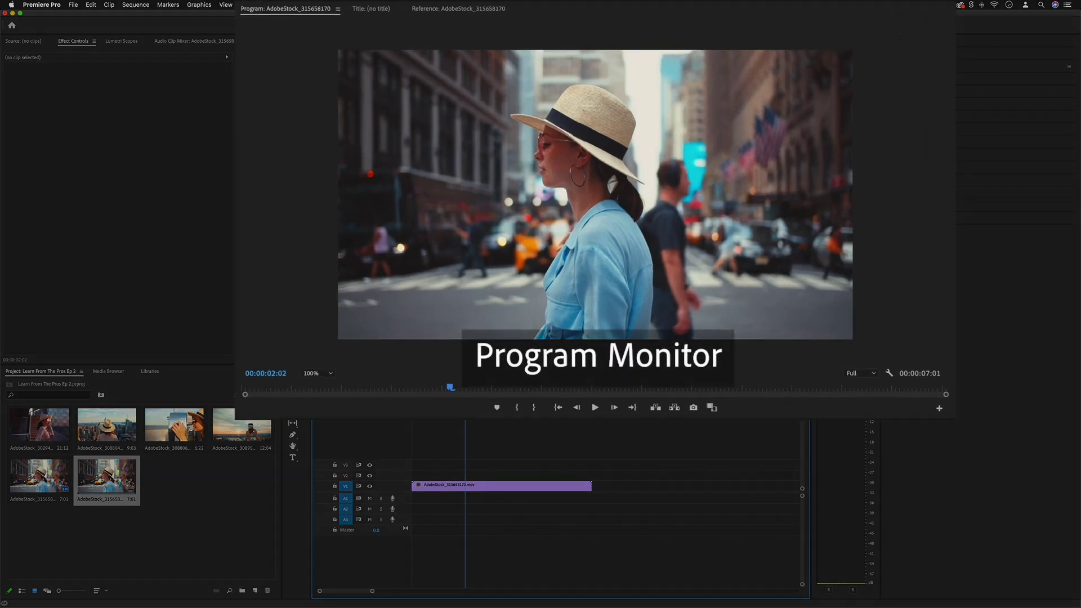
key("space")
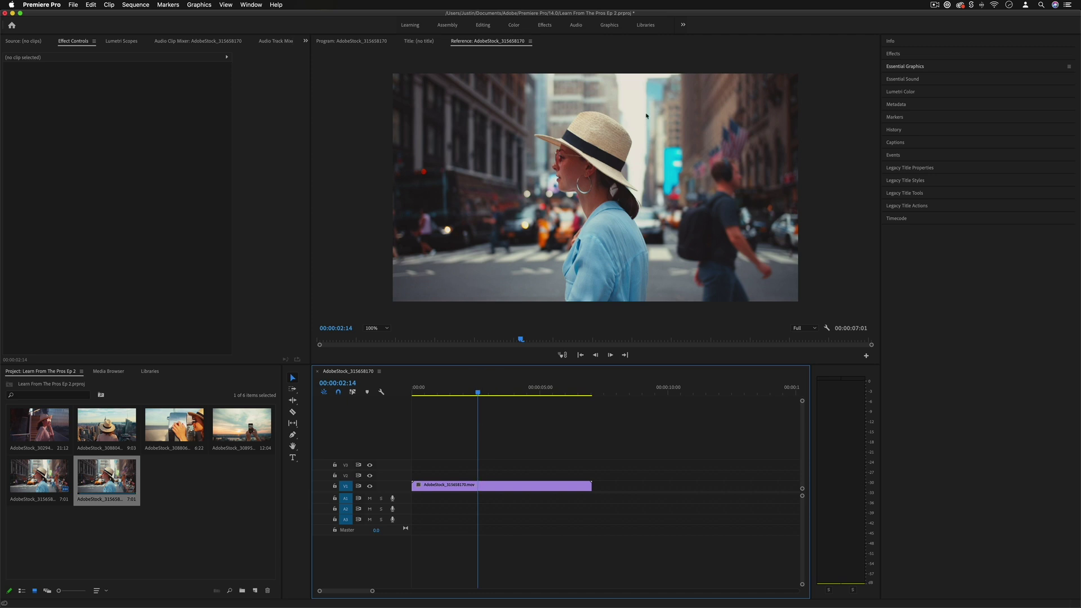
key("Left")
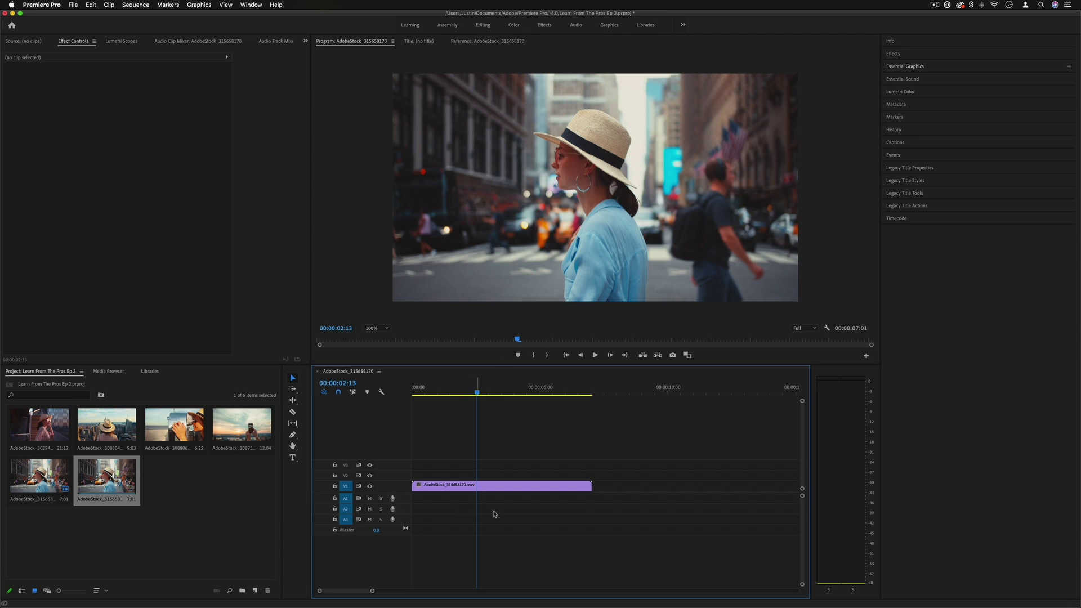
Select the street clip and try moving and scaling its frame, then undo the change.
left_click(483, 487)
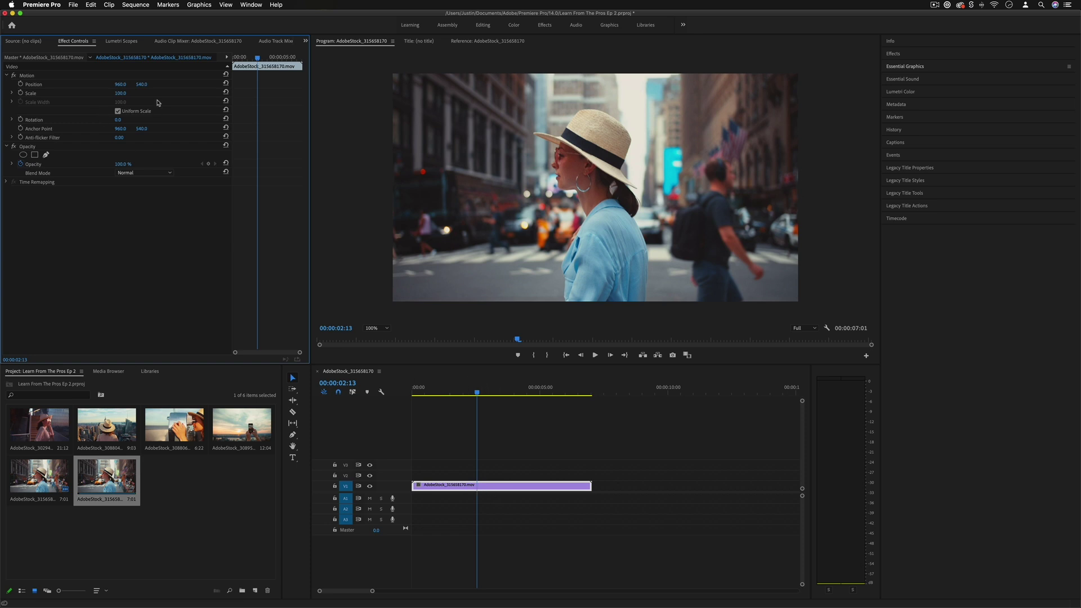
left_click_drag(120, 84, 174, 97)
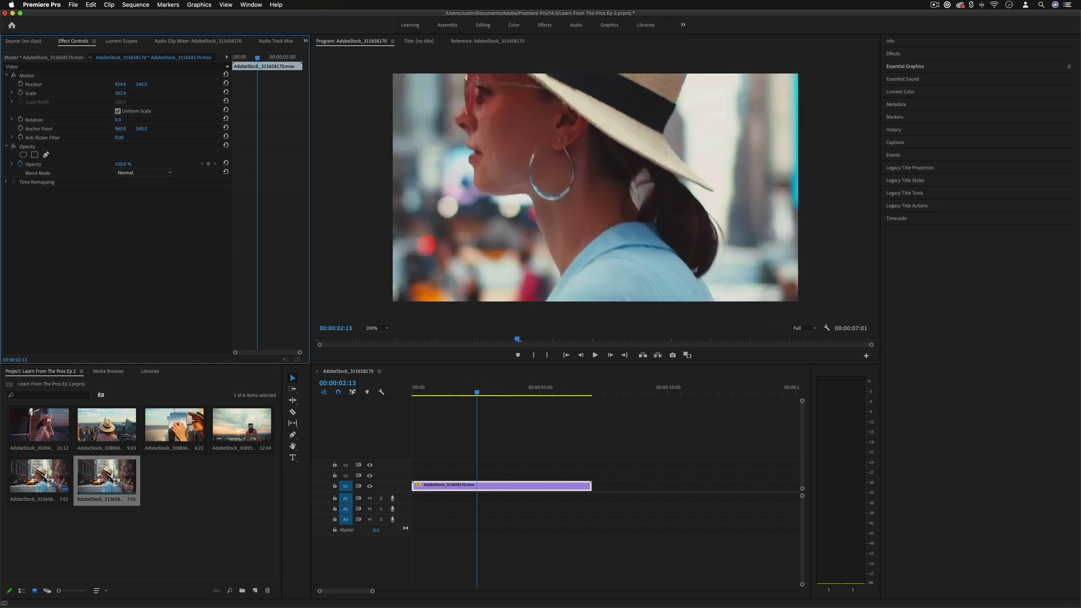
left_click_drag(118, 119, 127, 120)
key("ctrl+z")
key("ctrl+z")
key("ctrl+z")
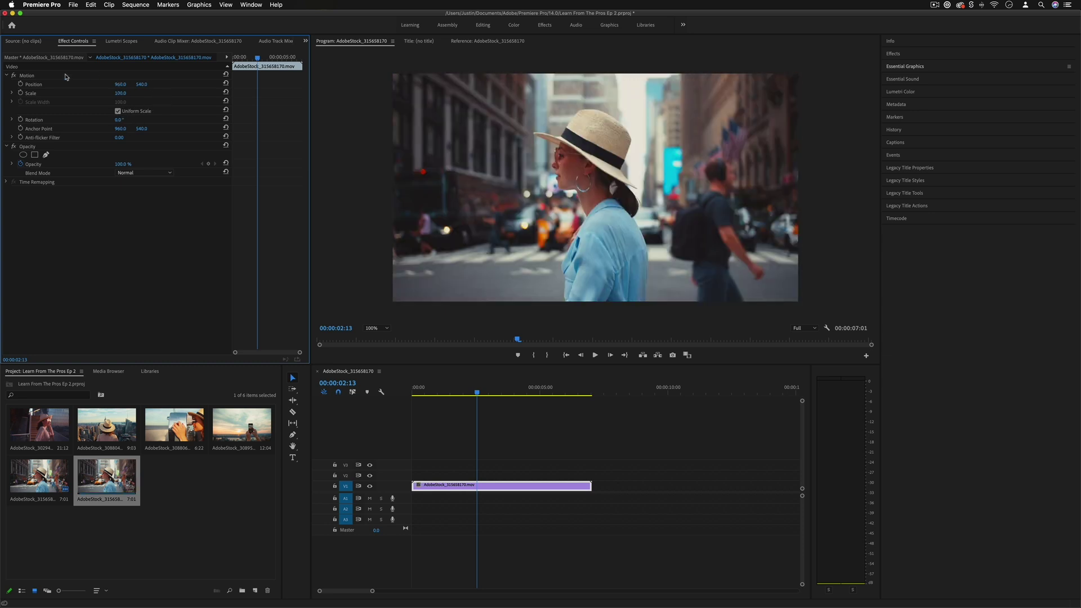
Turn on Scale keyframing and raise the clip's Scale from 100 to 114.
left_click(21, 93)
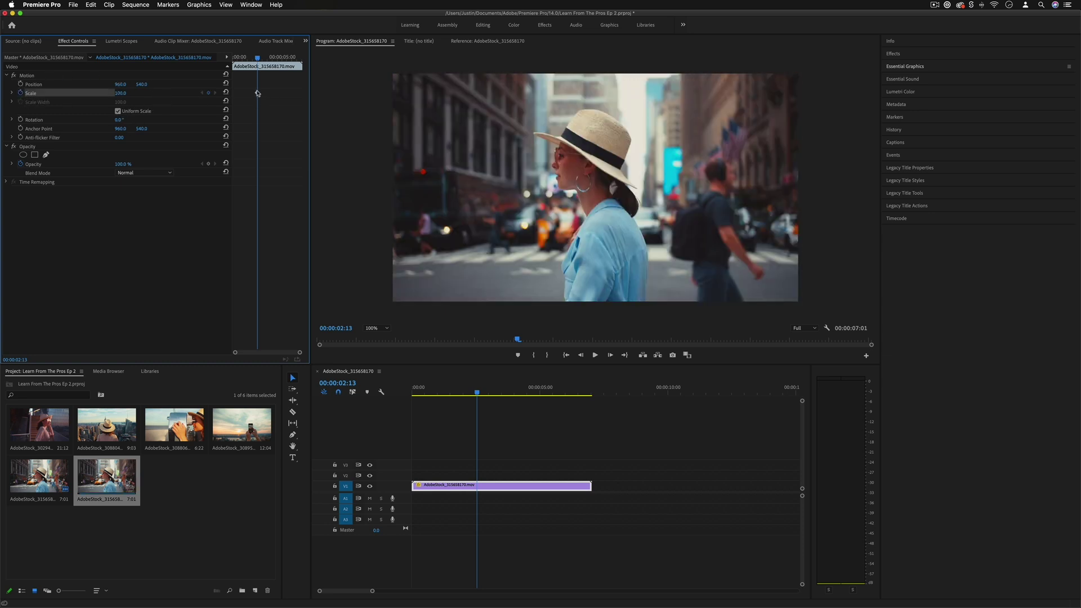
left_click_drag(120, 94, 128, 94)
left_click_drag(262, 56, 244, 60)
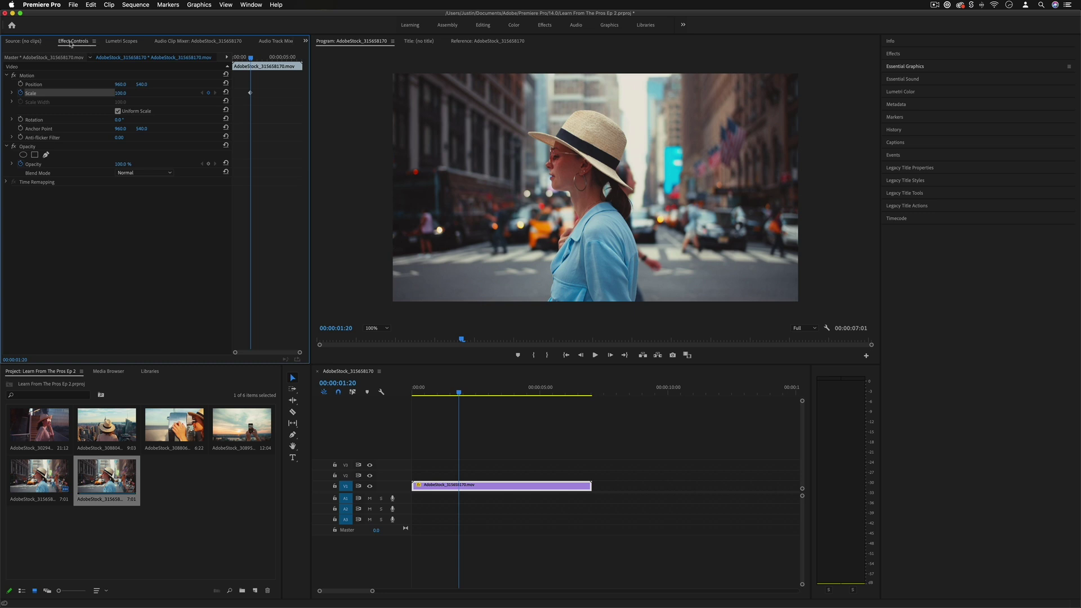
Load the rooftop skyline clip into the Source Monitor and scrub through its footage.
left_click(23, 41)
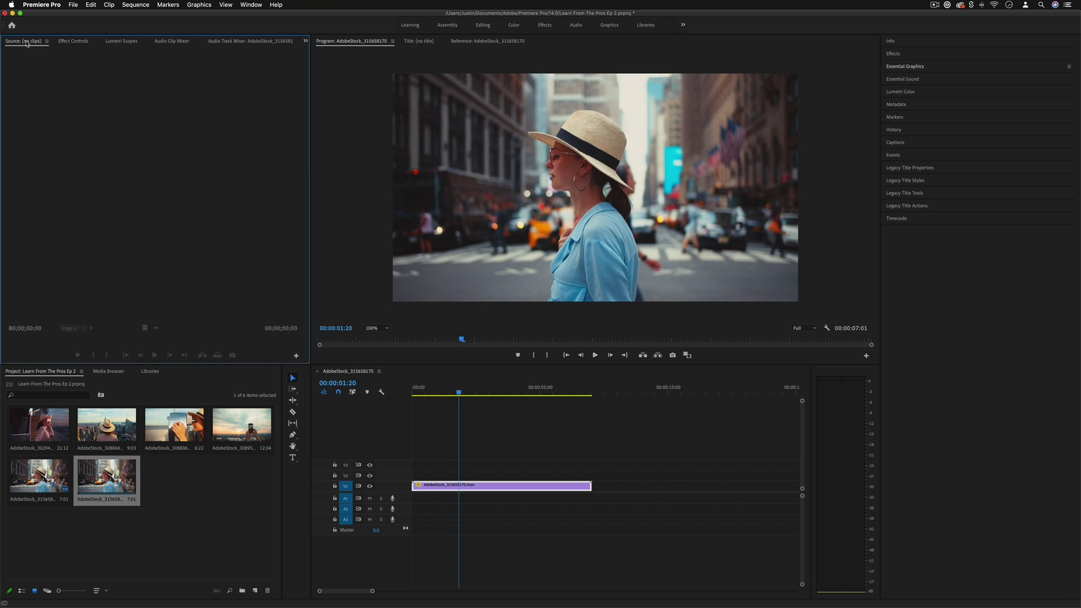
left_click(134, 423)
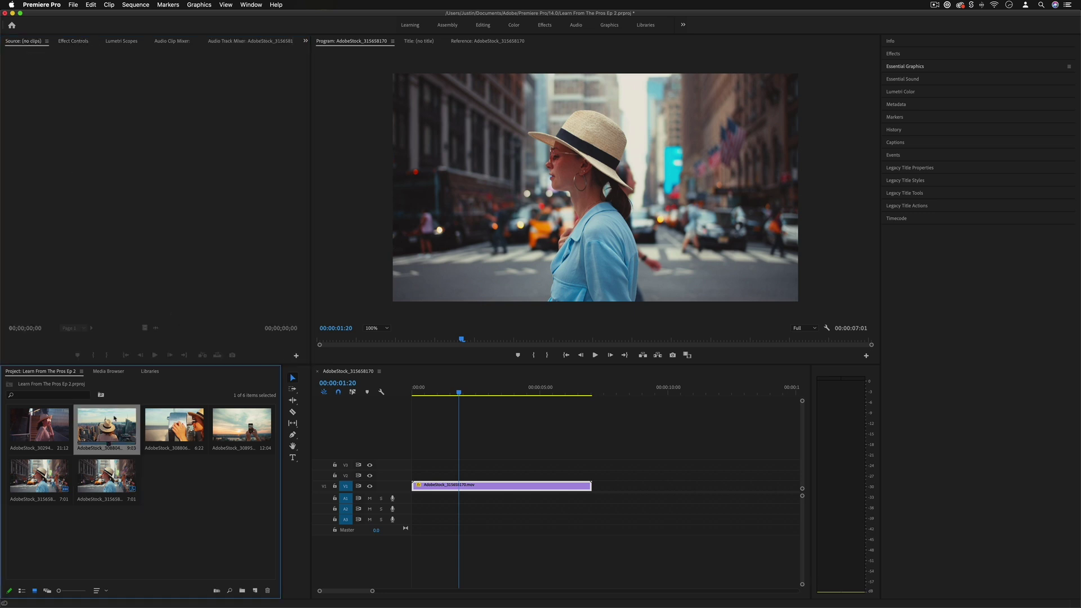
double_click(114, 418)
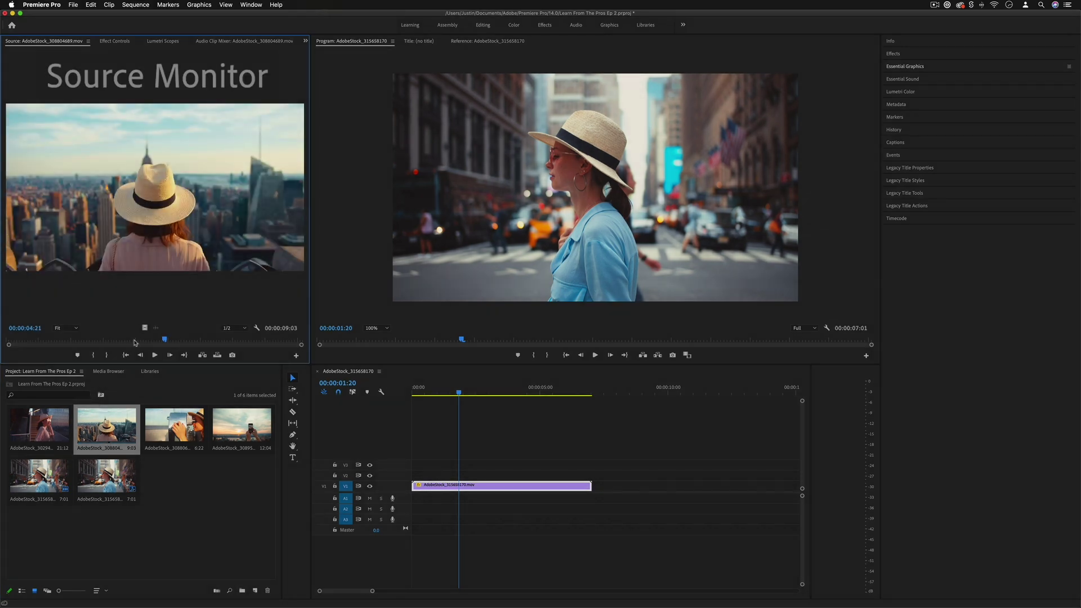
left_click_drag(167, 340, 136, 340)
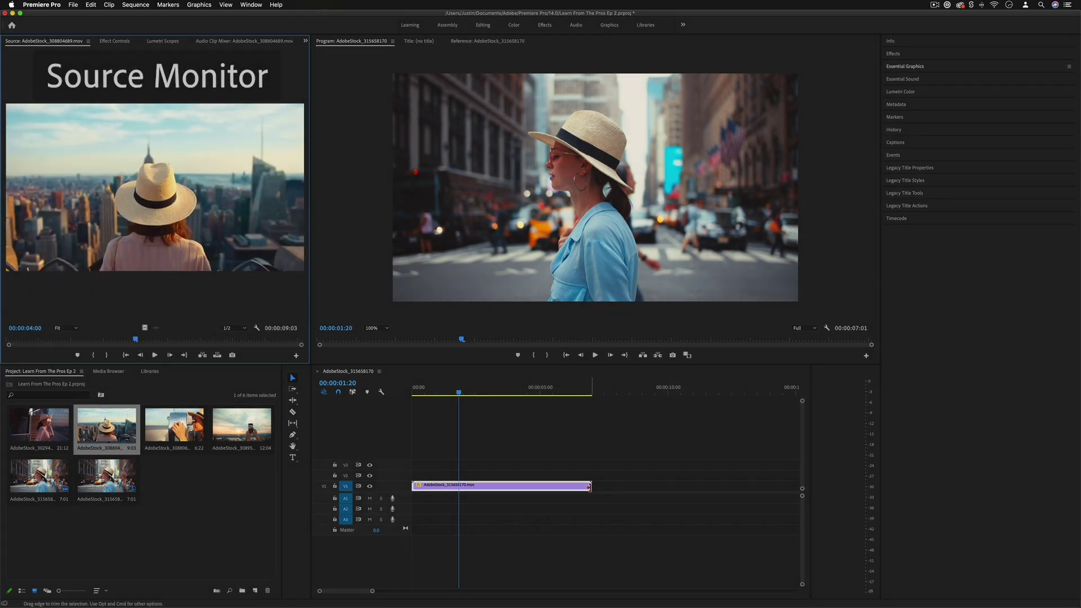
Trim the street clip's end to about 1:04, then load it into the Source Monitor and scrub.
left_click_drag(589, 486, 442, 486)
left_click(429, 393)
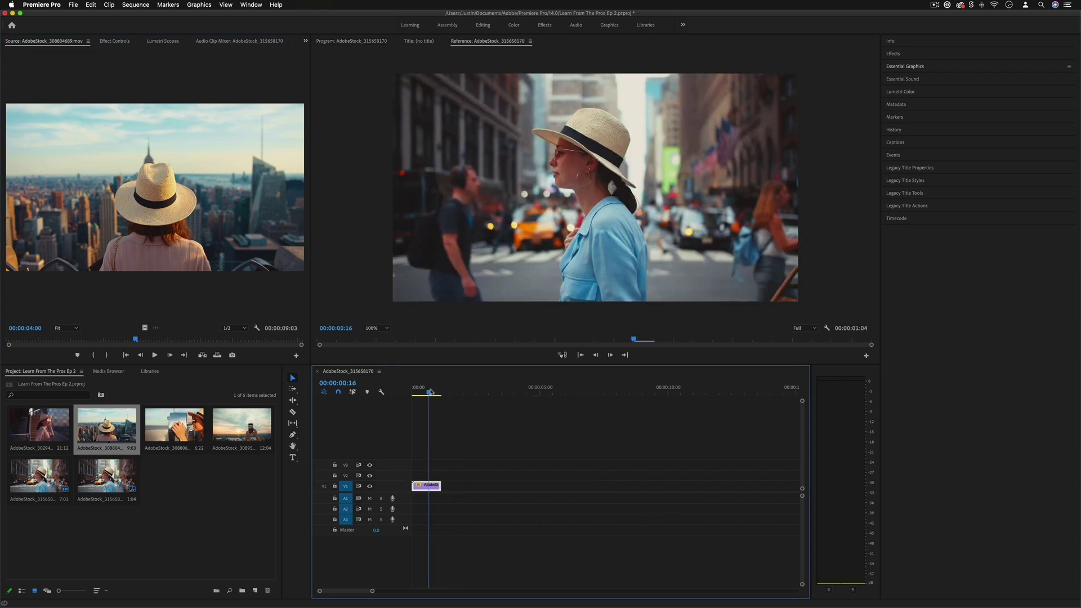
mouse_move(429, 392)
left_mouse_down()
mouse_move(461, 392)
mouse_move(451, 393)
left_mouse_up()
double_click(426, 487)
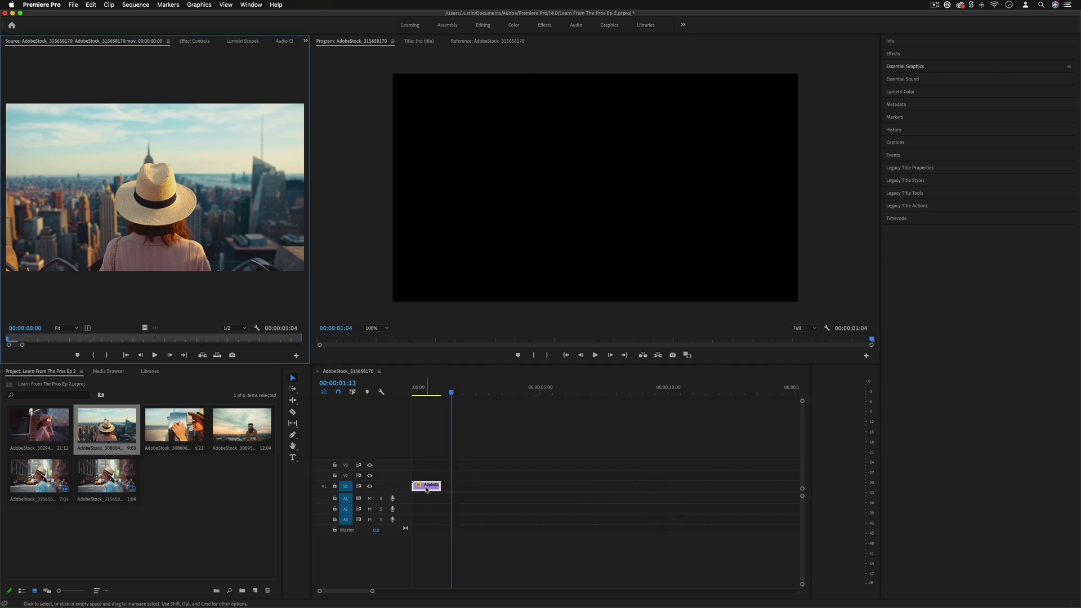
left_click_drag(11, 340, 196, 339)
Undo the trim to restore the street clip's full length and play the sequence.
key("alt+x")
left_click(193, 41)
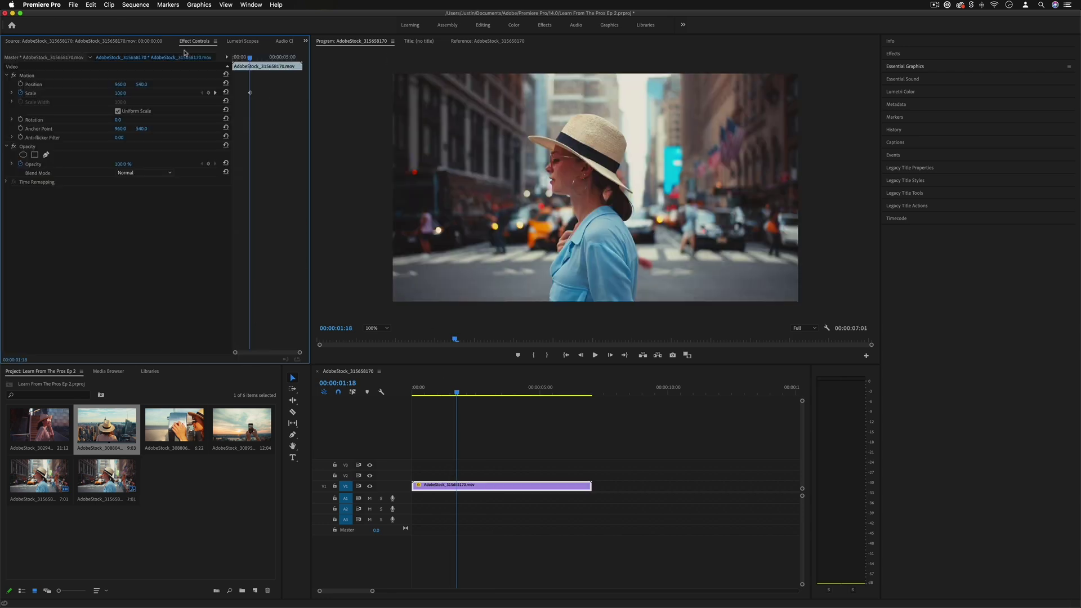
left_click(249, 42)
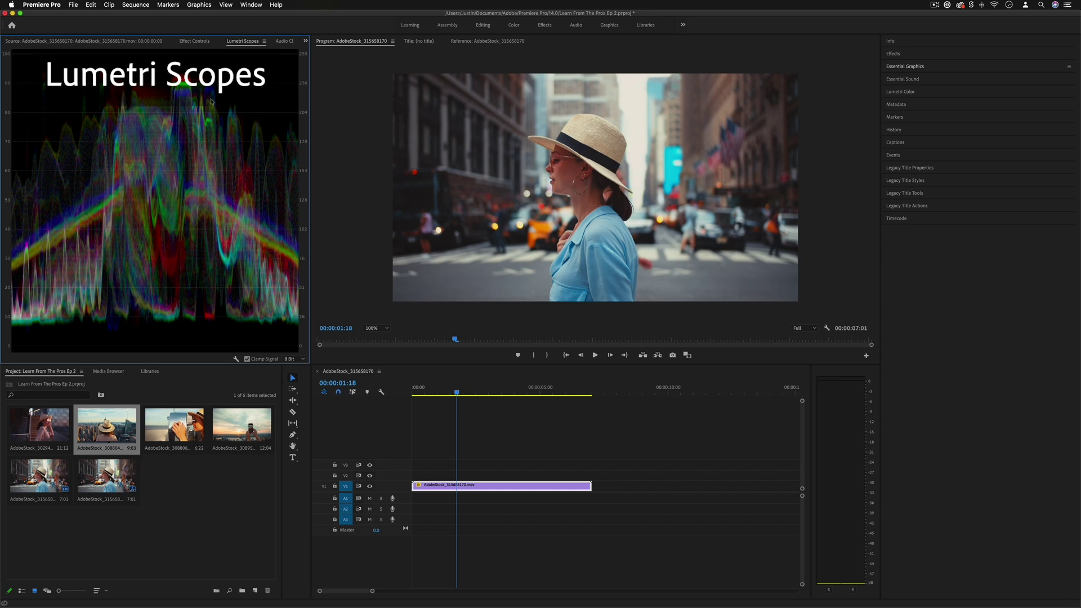
left_click(456, 384)
key("space")
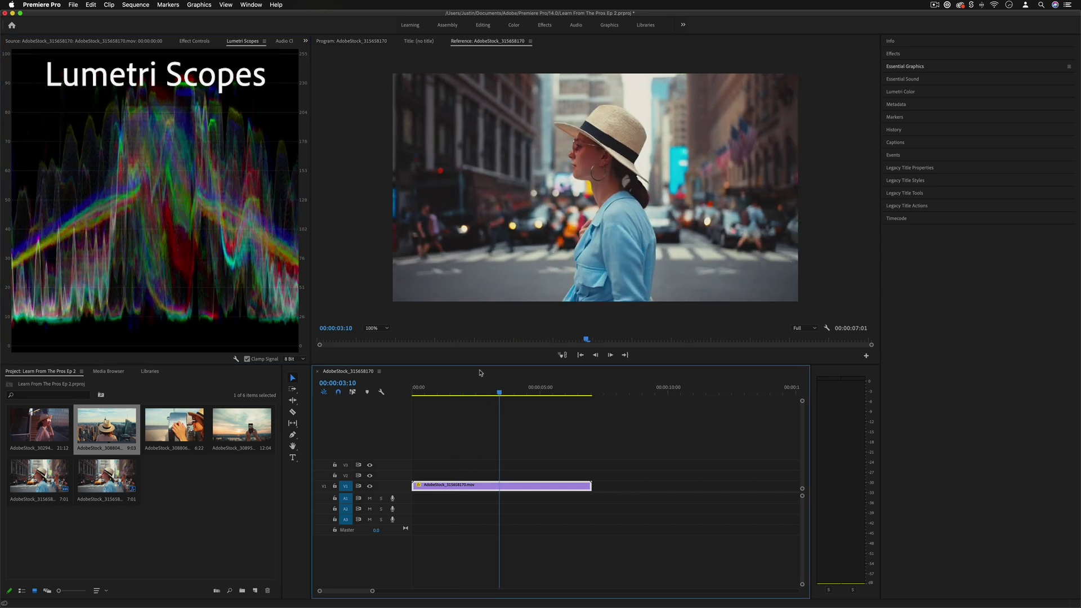
Cycle through the Program, Audio Mixer and Capture panels, ending back on Effect Controls.
left_click(351, 41)
left_click(285, 41)
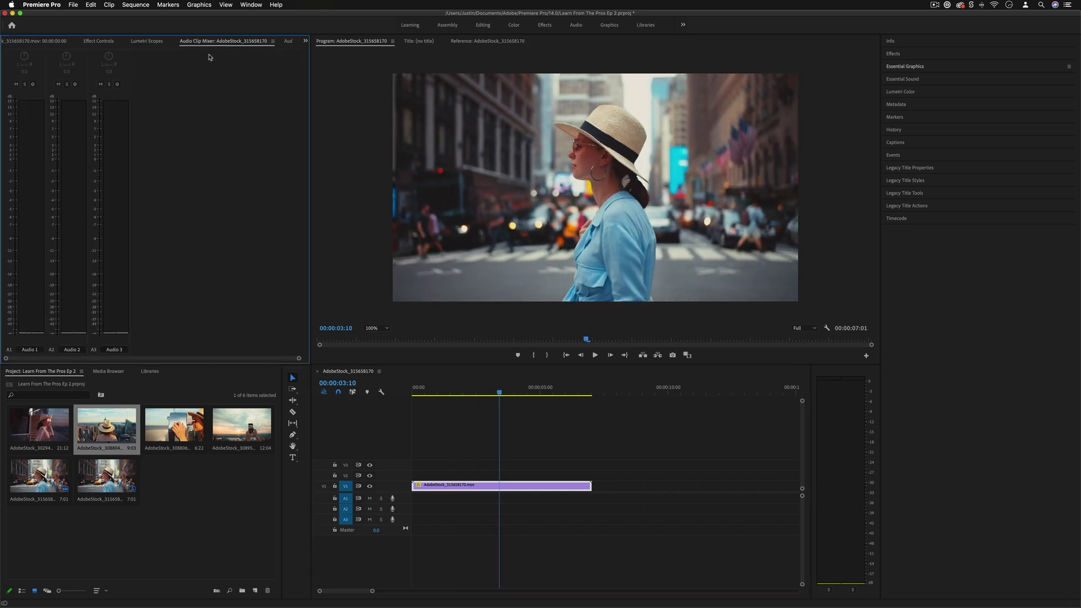
left_click(286, 44)
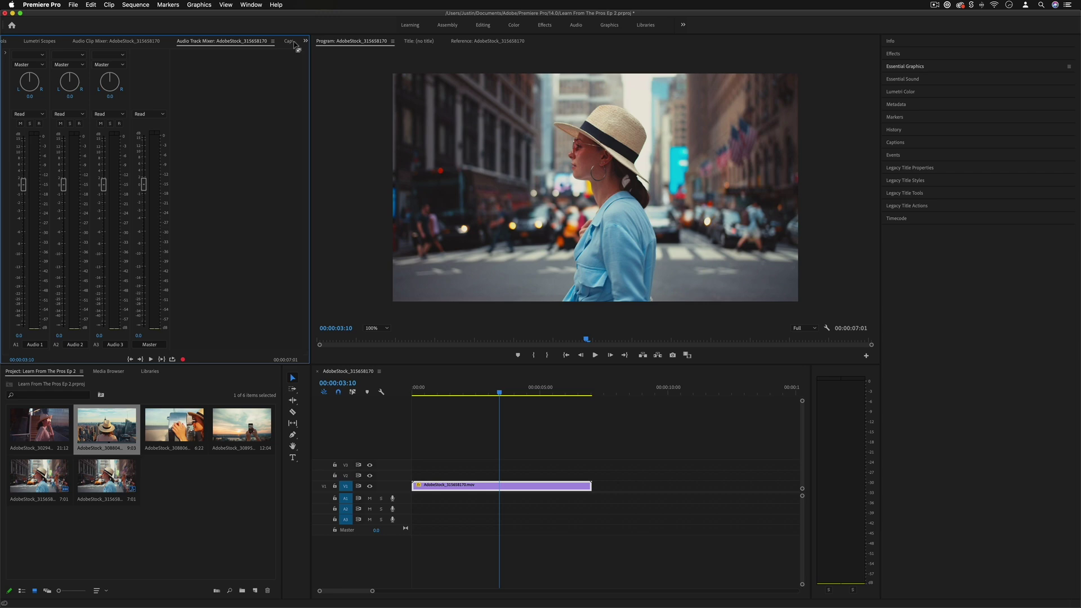
left_click(289, 42)
left_click(287, 45)
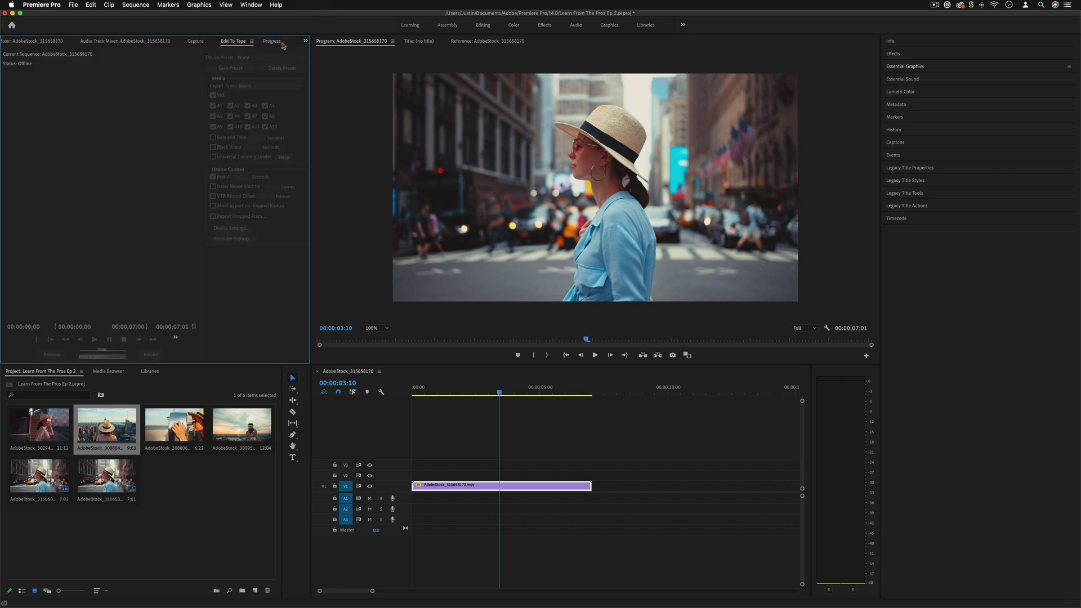
left_click(284, 44)
left_click(193, 44)
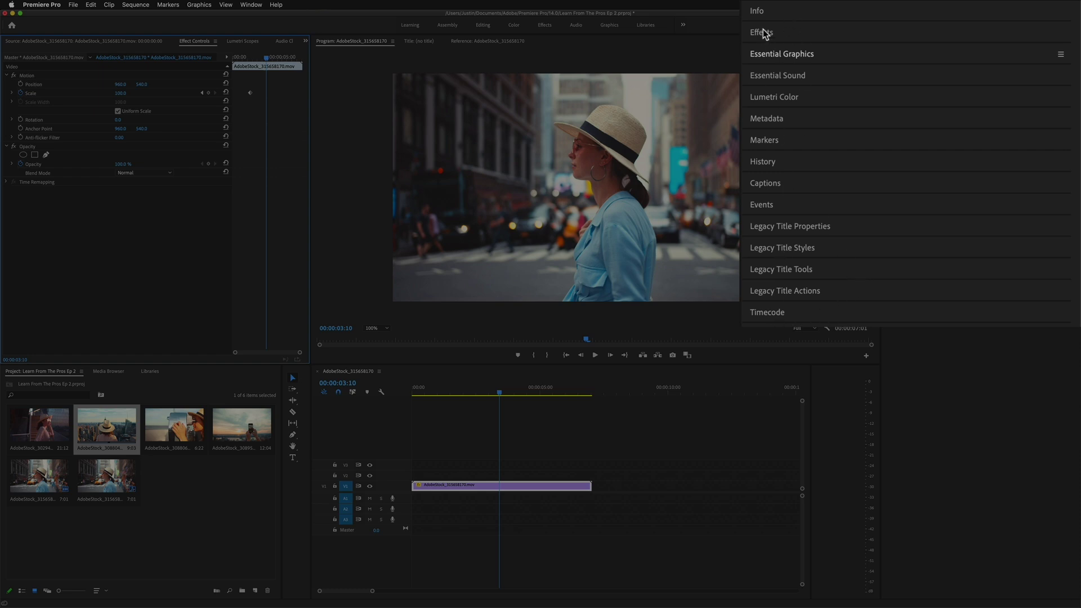
Drag VR Gradient Wipe from Video Transitions onto the end of the V1 street clip.
left_click(890, 41)
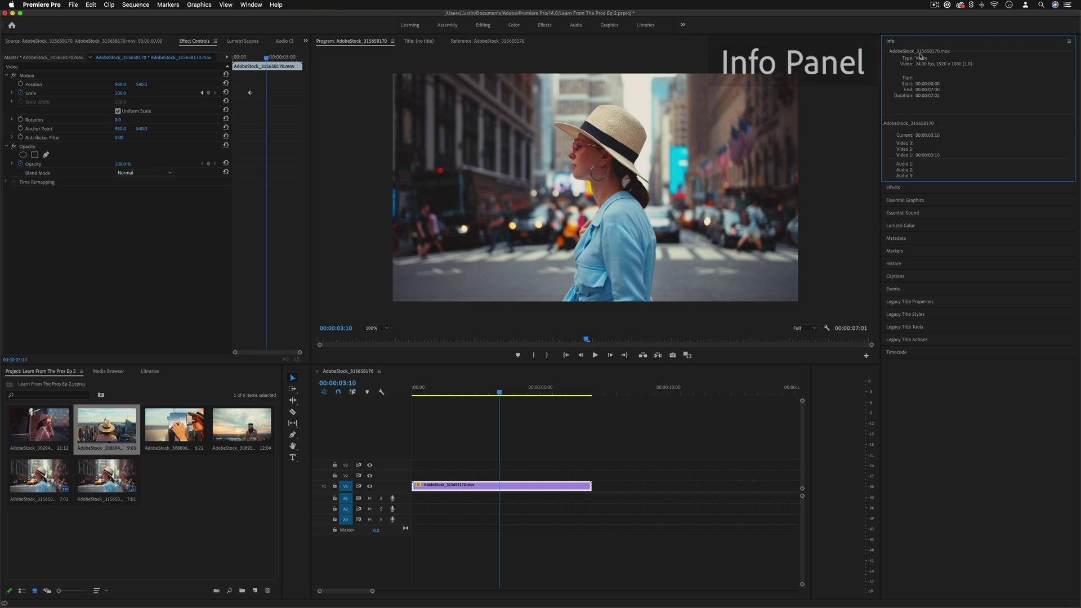
left_click(892, 188)
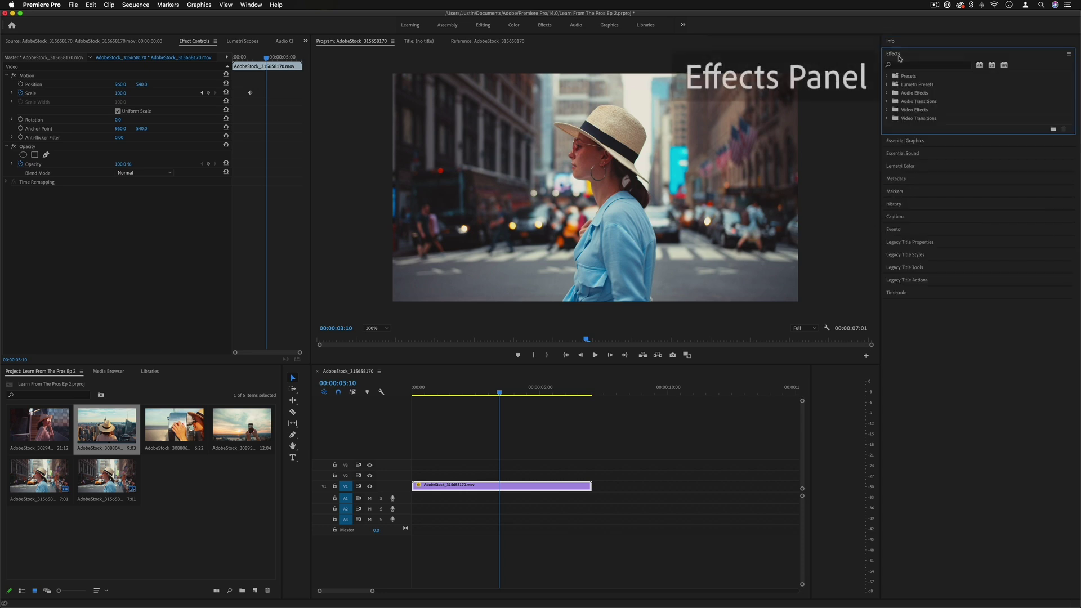
left_click(887, 110)
left_click(887, 271)
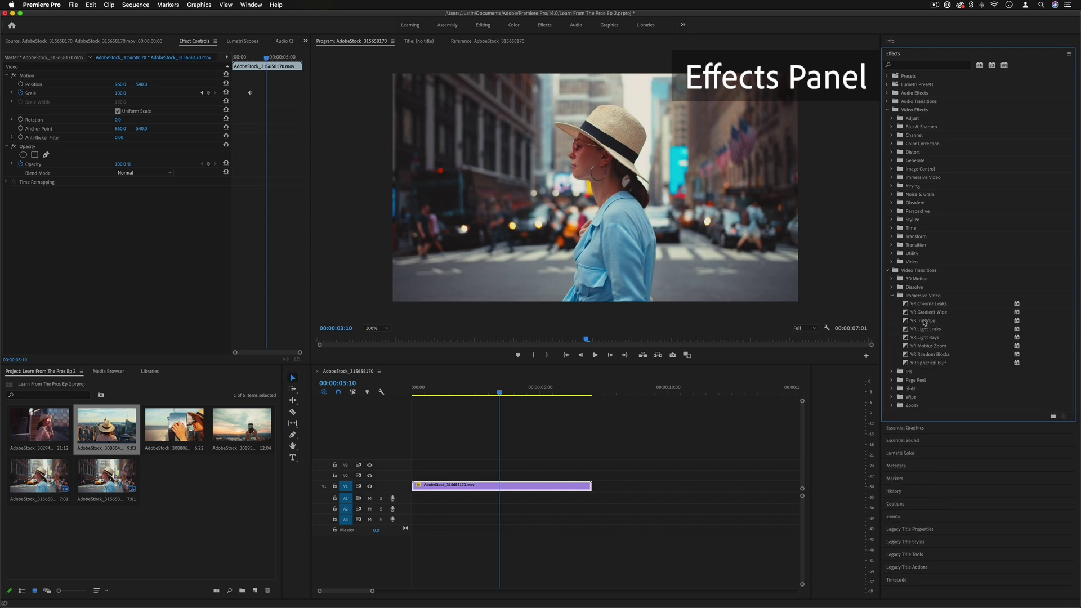
left_click_drag(928, 312, 589, 490)
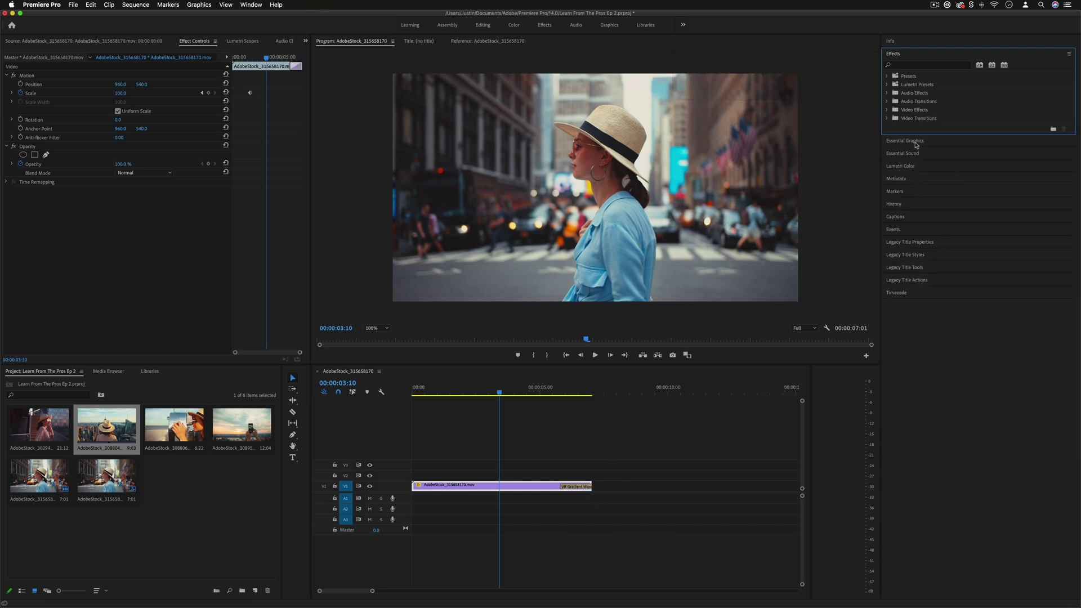
left_click(915, 141)
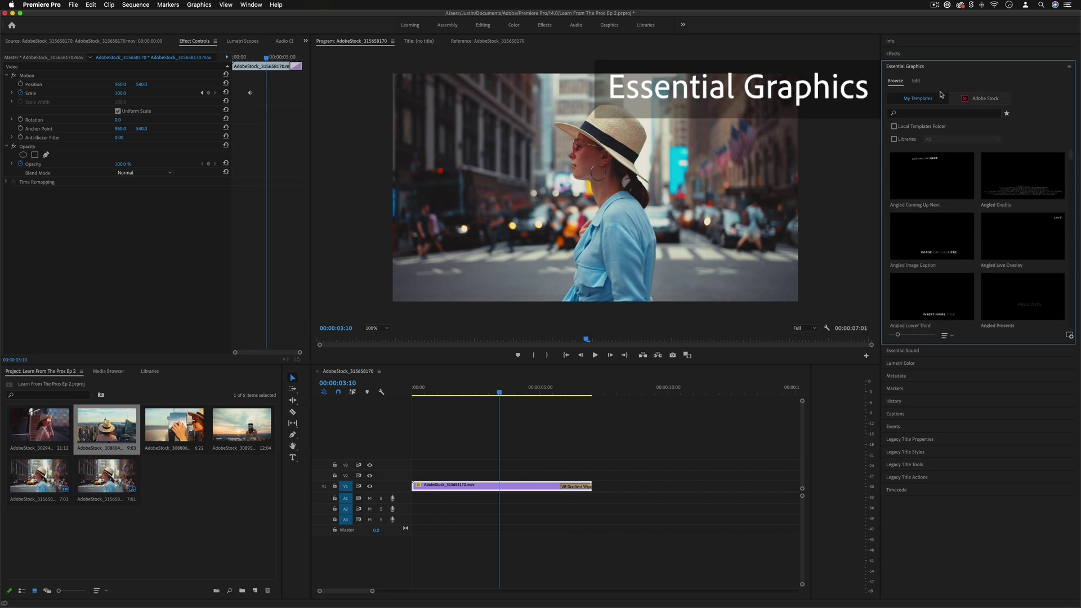
Browse Lumetri Color's Creative looks and apply Fuji ETERNA 250D Fuji 3510 at 25.0 intensity.
left_click(916, 81)
left_click(900, 83)
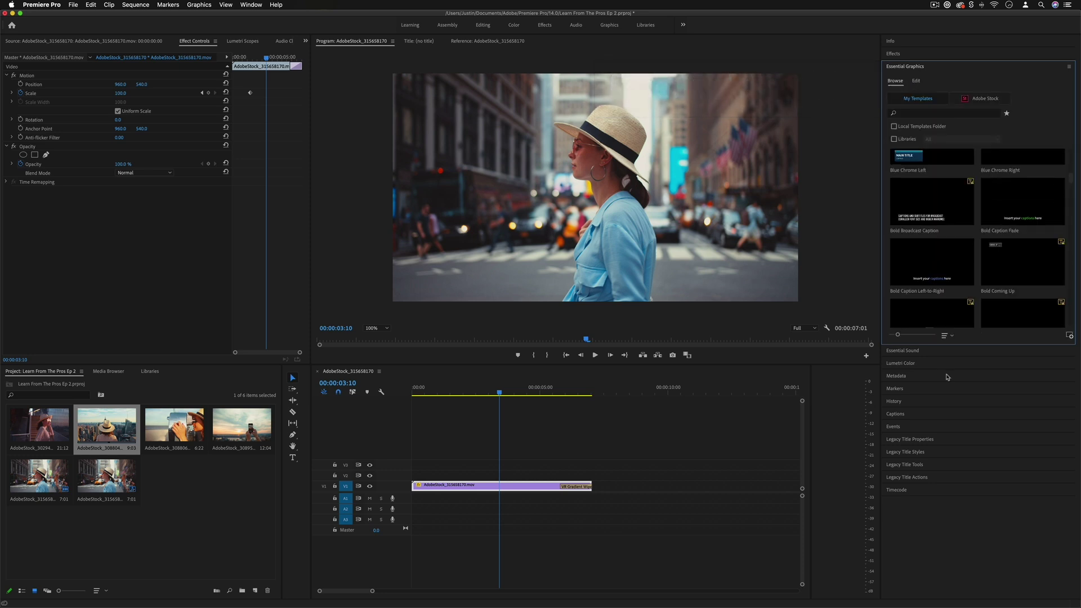
left_click(906, 365)
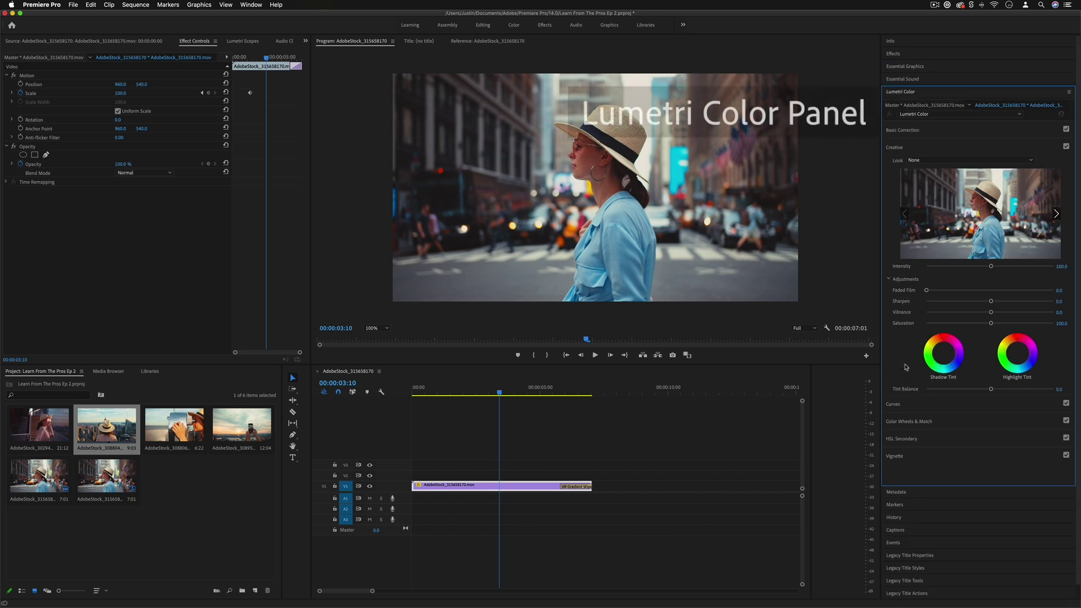
left_click(240, 42)
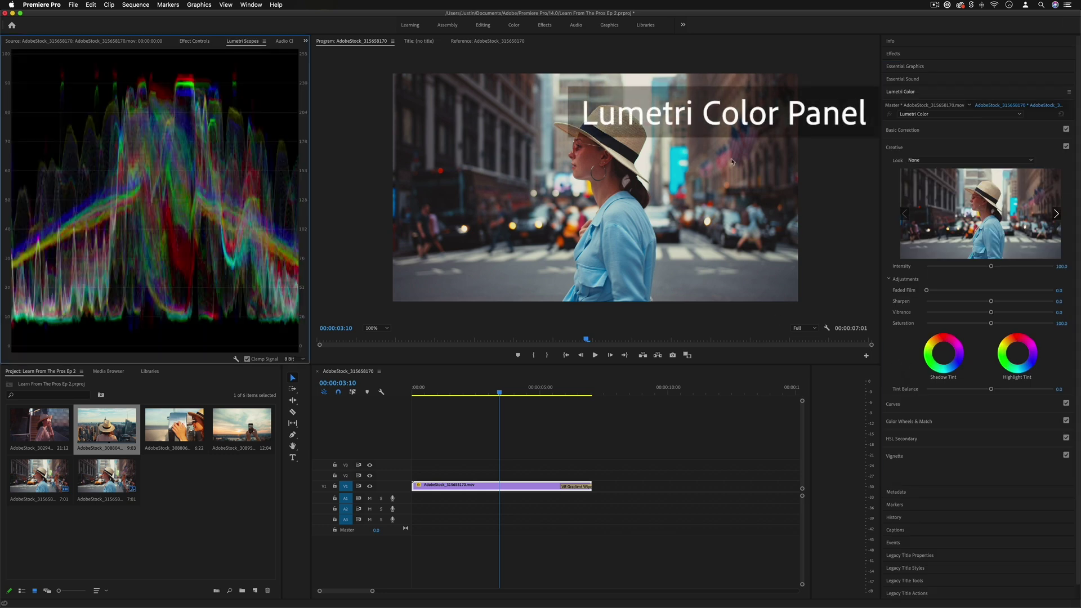
left_click(1056, 214)
left_click(1056, 215)
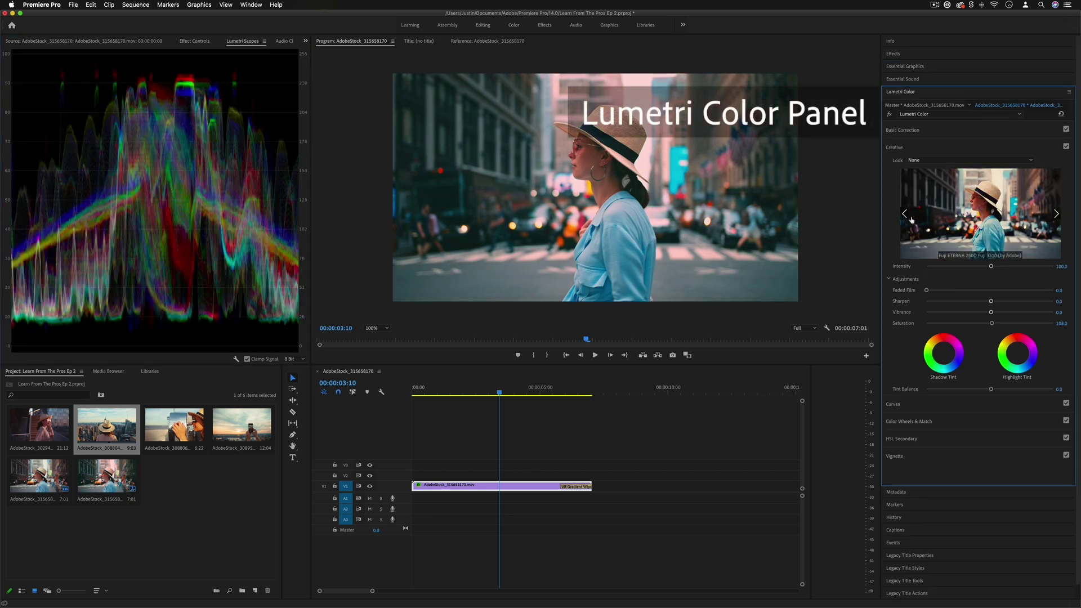
left_click(980, 214)
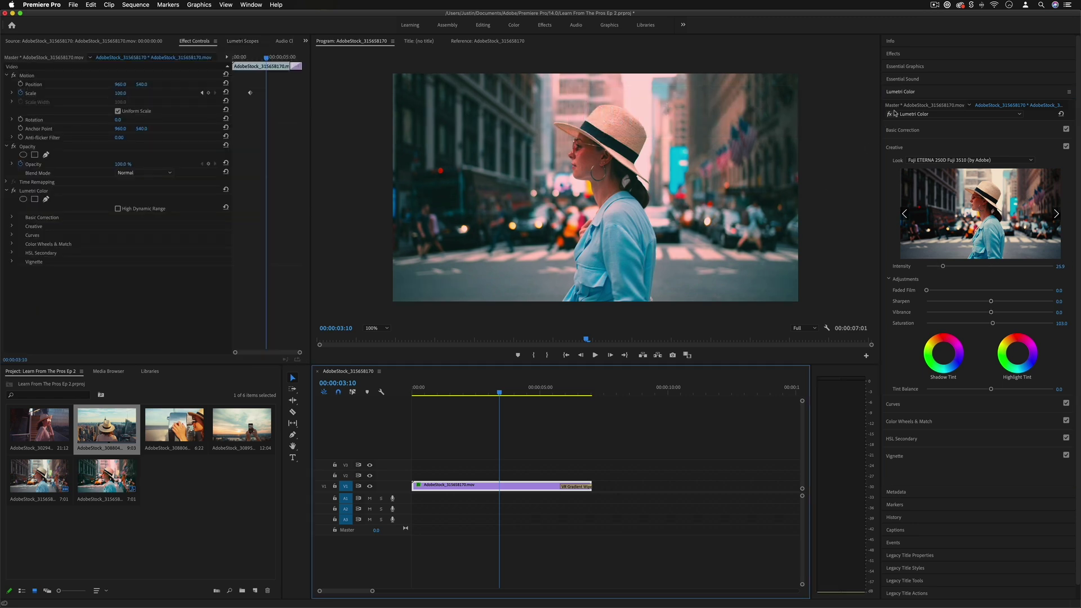
left_click(901, 93)
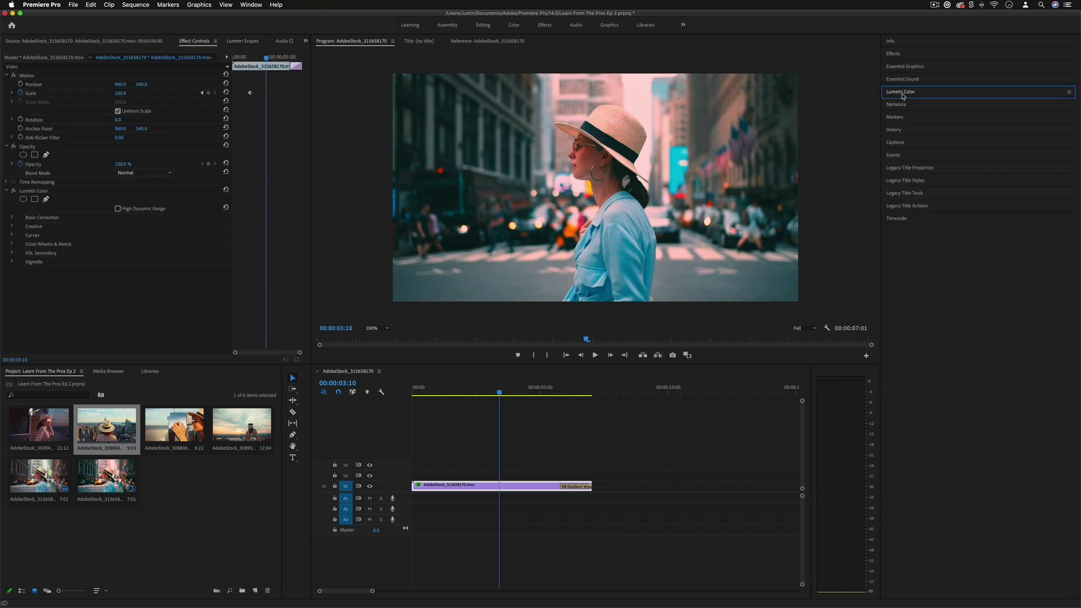
Browse the panel list, then drag Effect Controls to preview its docking zones.
left_click(251, 4)
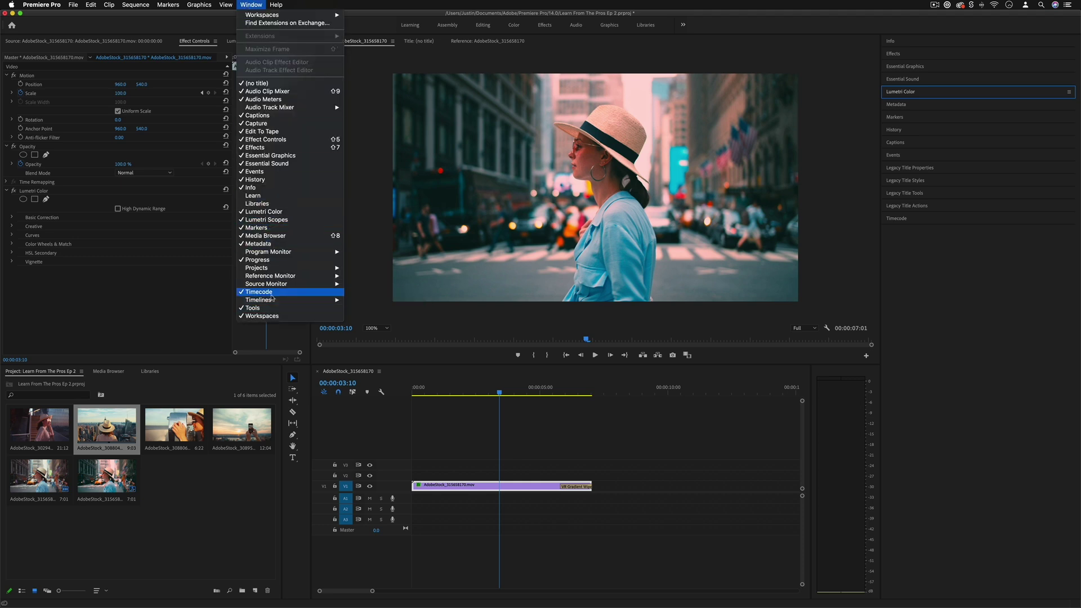
left_click(250, 5)
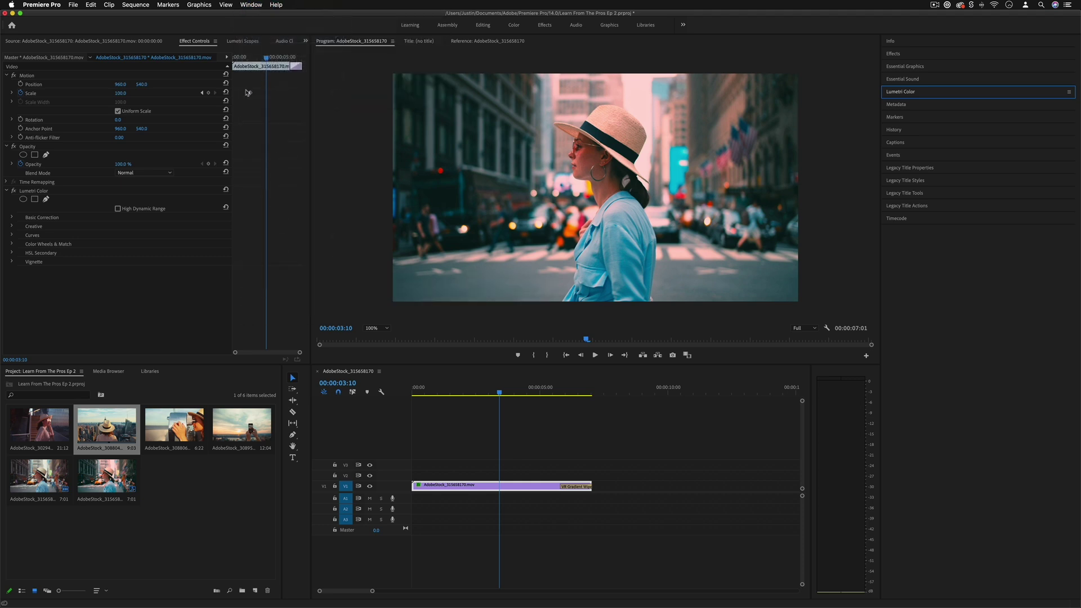
mouse_move(195, 39)
left_mouse_down()
mouse_move(338, 43)
mouse_move(203, 47)
left_mouse_up()
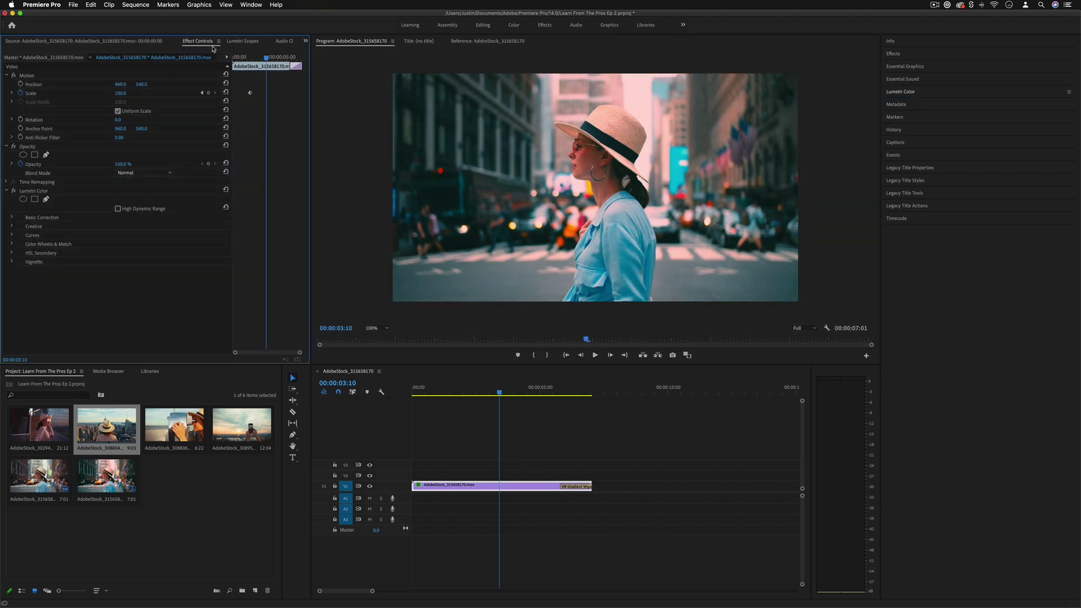
left_click_drag(206, 136, 256, 45)
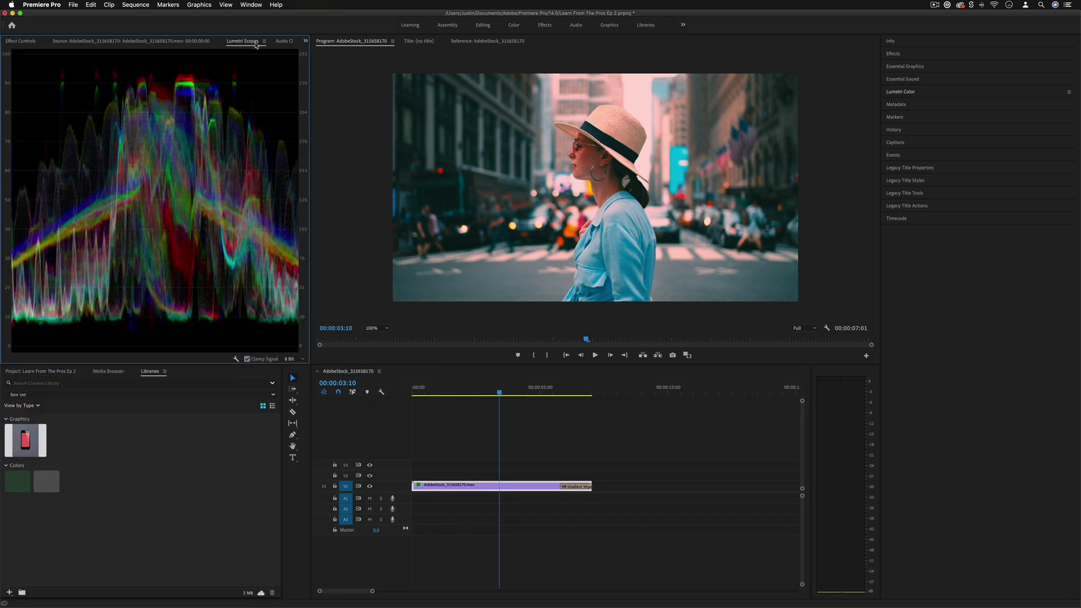
Undock Lumetri Scopes into a floating window, move it aside, and close it.
left_click(264, 42)
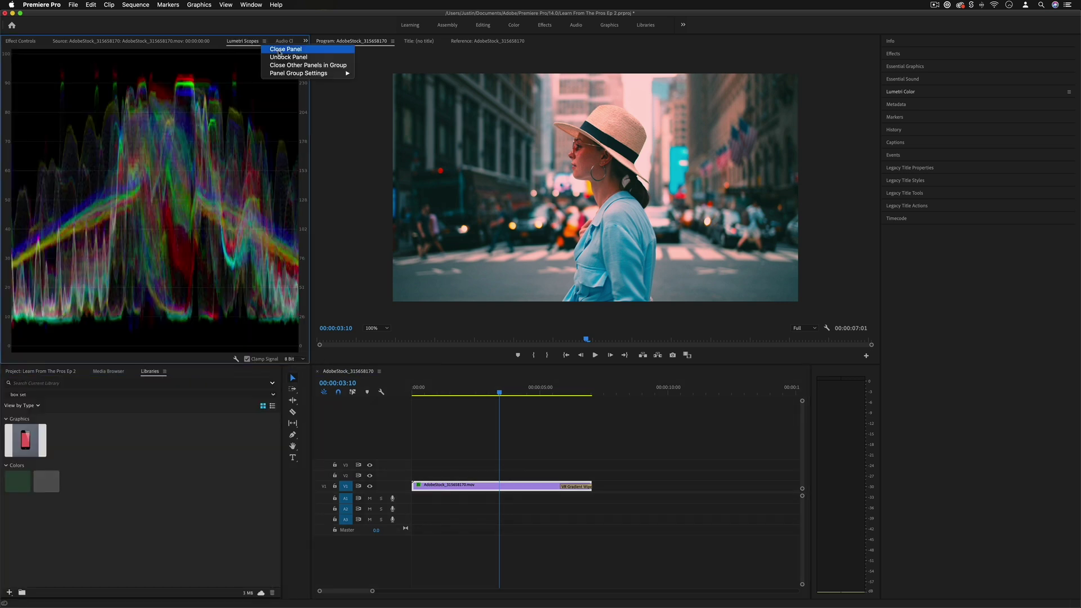
left_click(288, 57)
left_click_drag(11, 34, 280, 110)
left_click(276, 107)
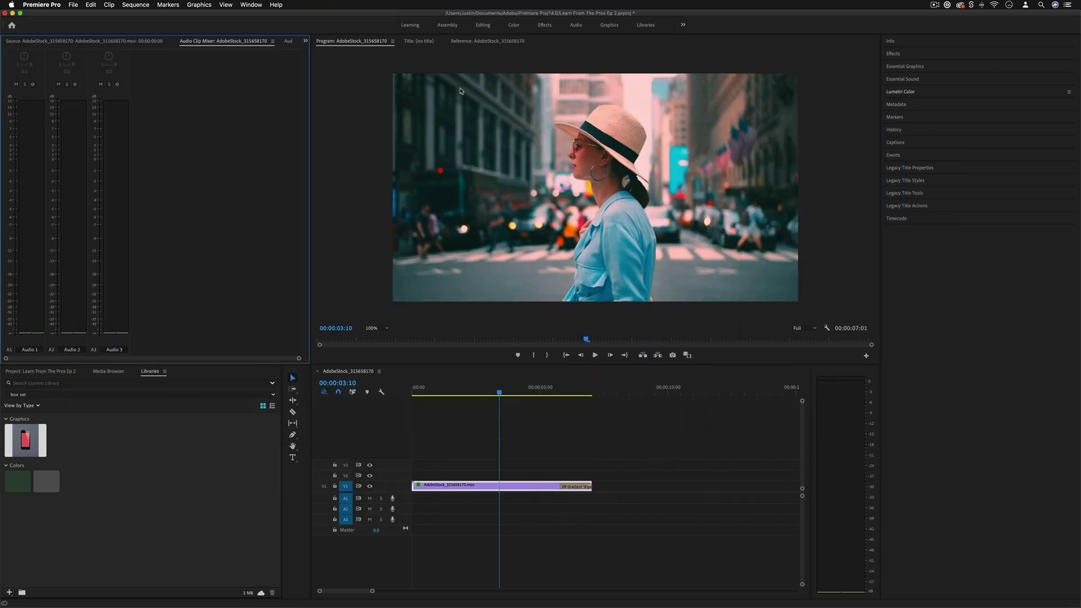
Cycle through the Assembly, Color and Effects workspaces, ending in the Audio workspace.
left_click(455, 28)
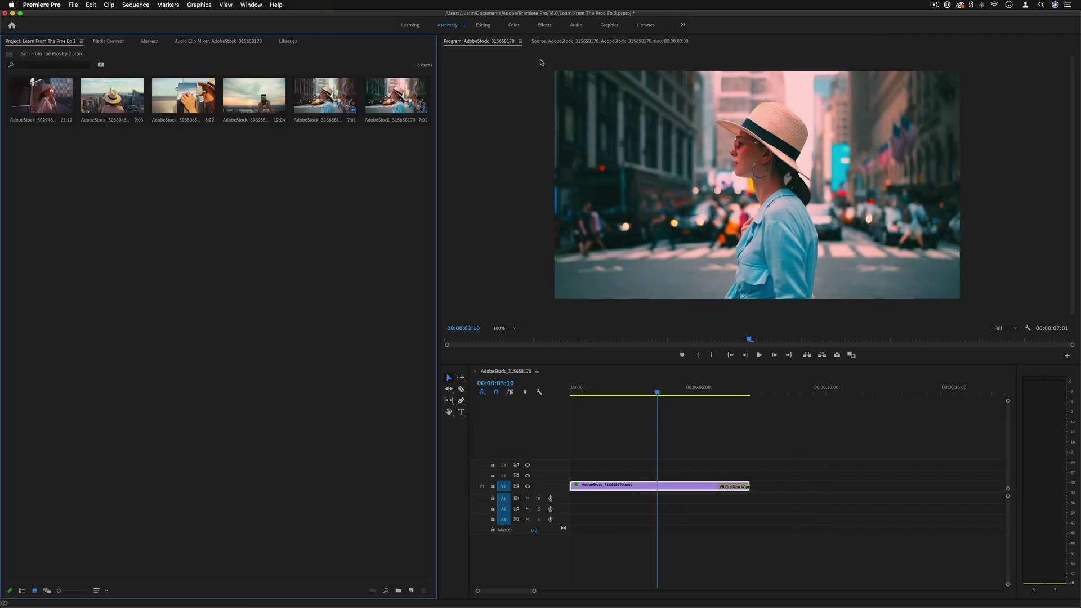
left_click(512, 28)
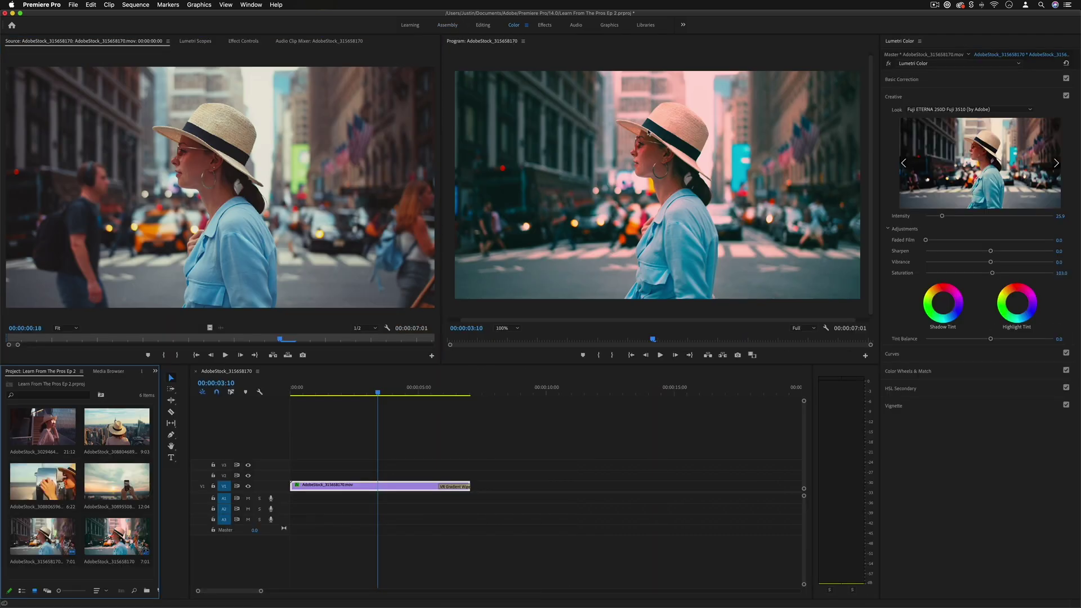
left_click(544, 25)
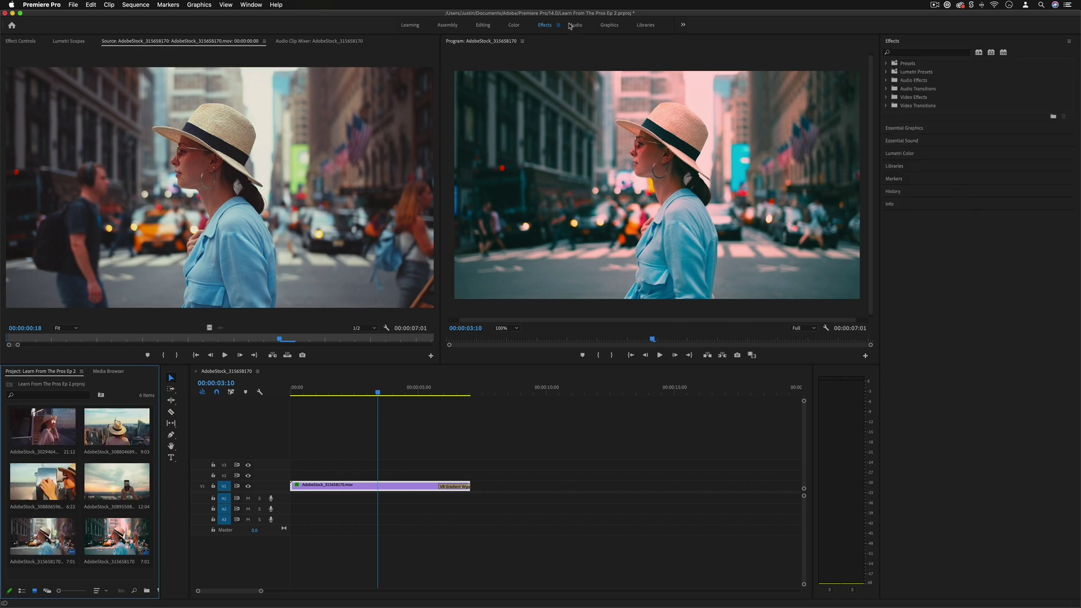
left_click(576, 25)
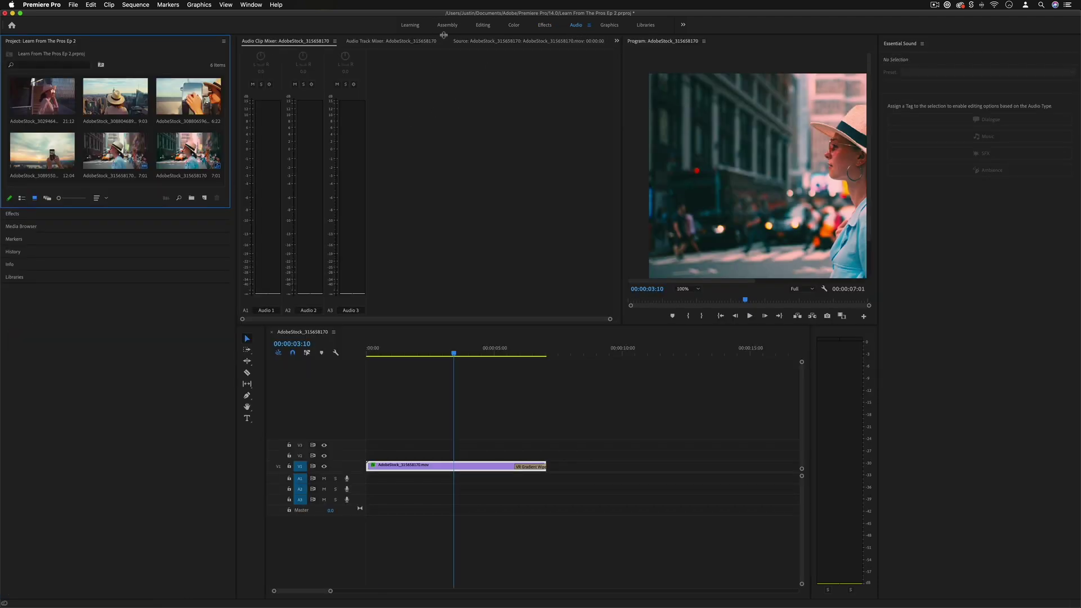
left_click(251, 4)
Switch to the All Panels workspace and reset it to its saved layout.
mouse_move(293, 15)
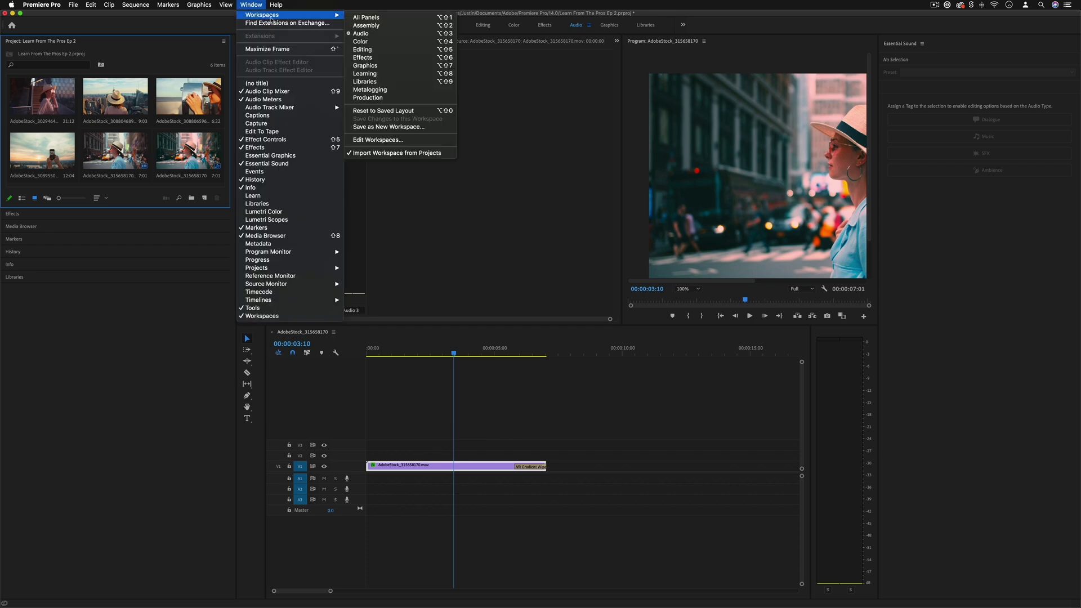
left_click(366, 17)
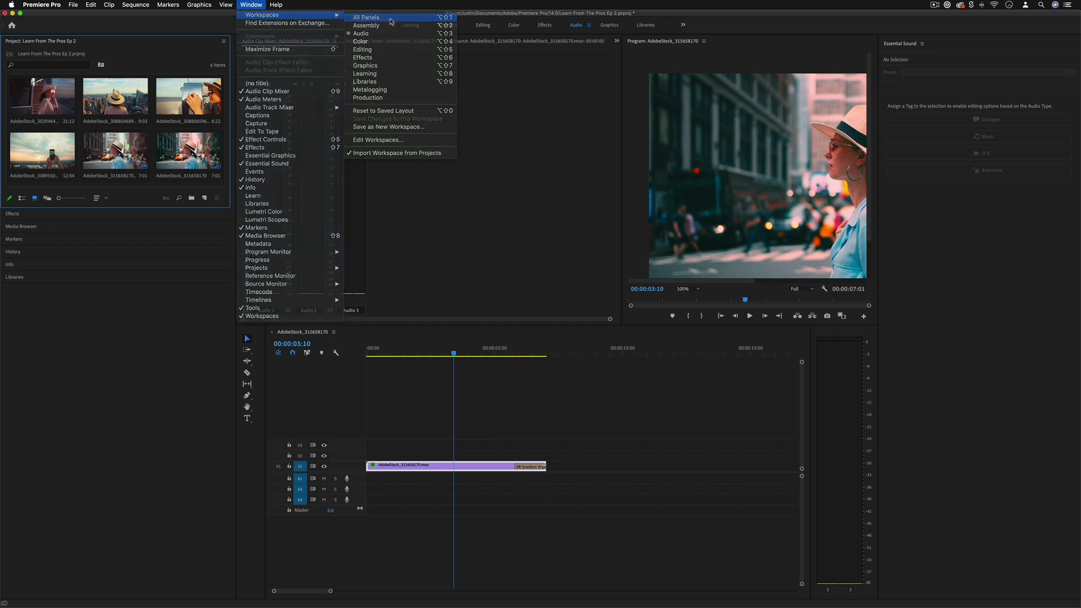
left_click(251, 4)
mouse_move(287, 17)
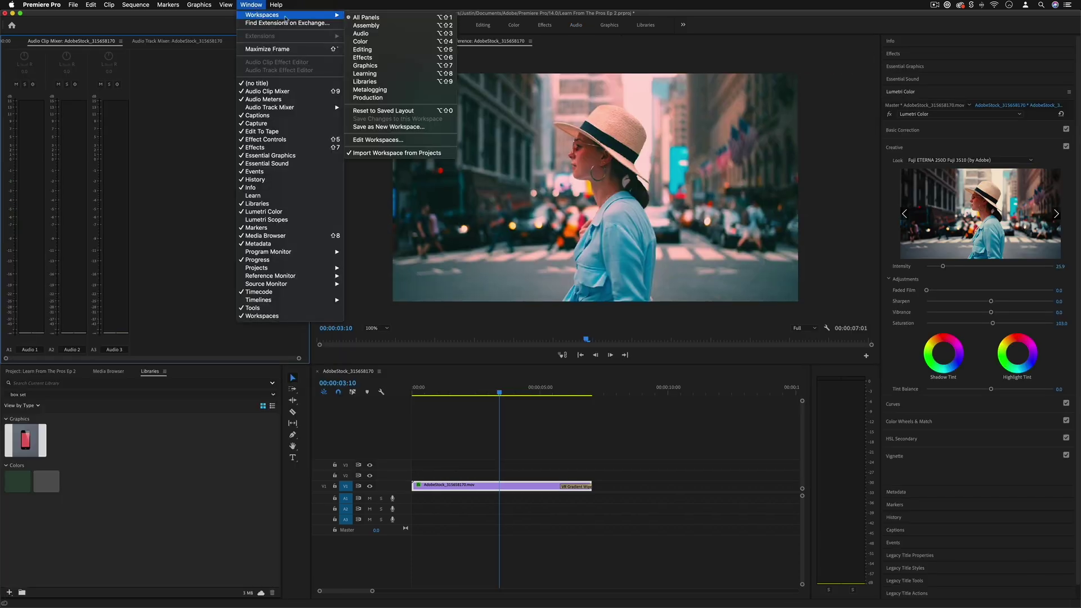
left_click(374, 112)
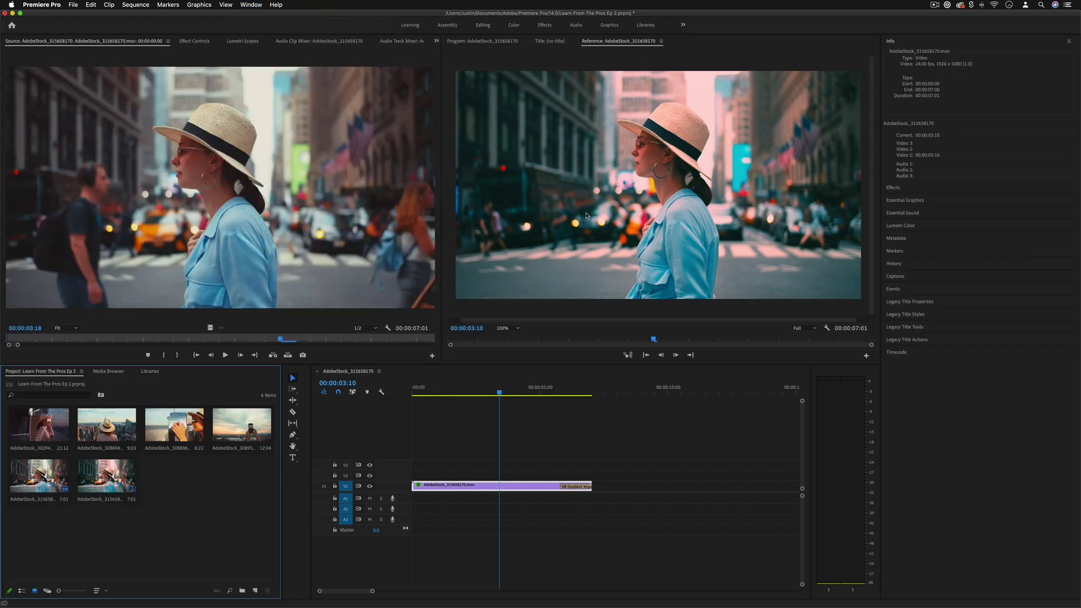
Show Effect Controls, widen the monitor beside it, and make the timeline active.
left_click(202, 43)
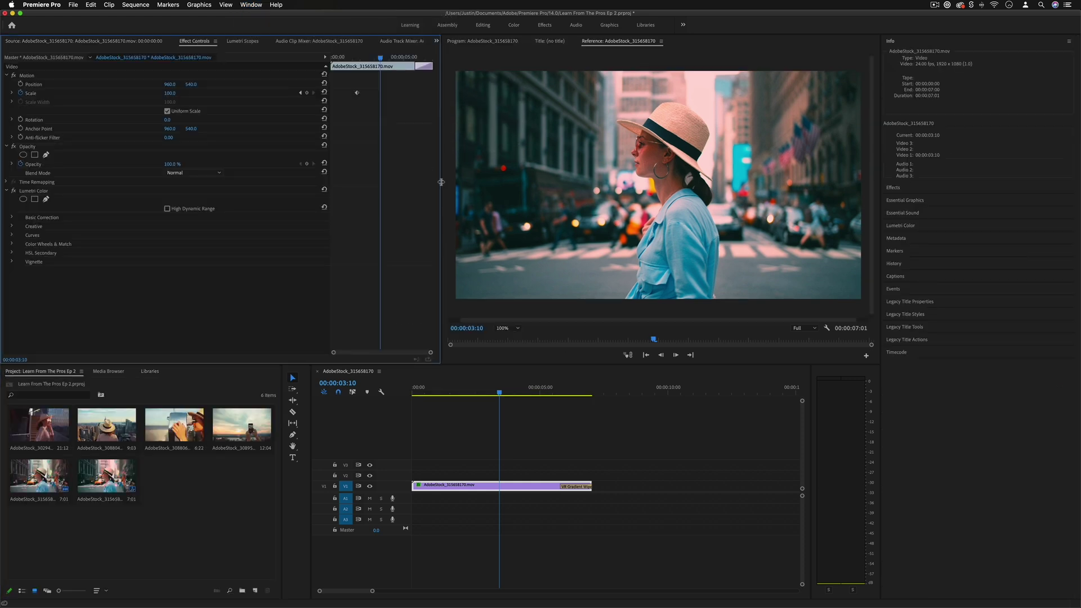
left_click_drag(442, 182, 311, 190)
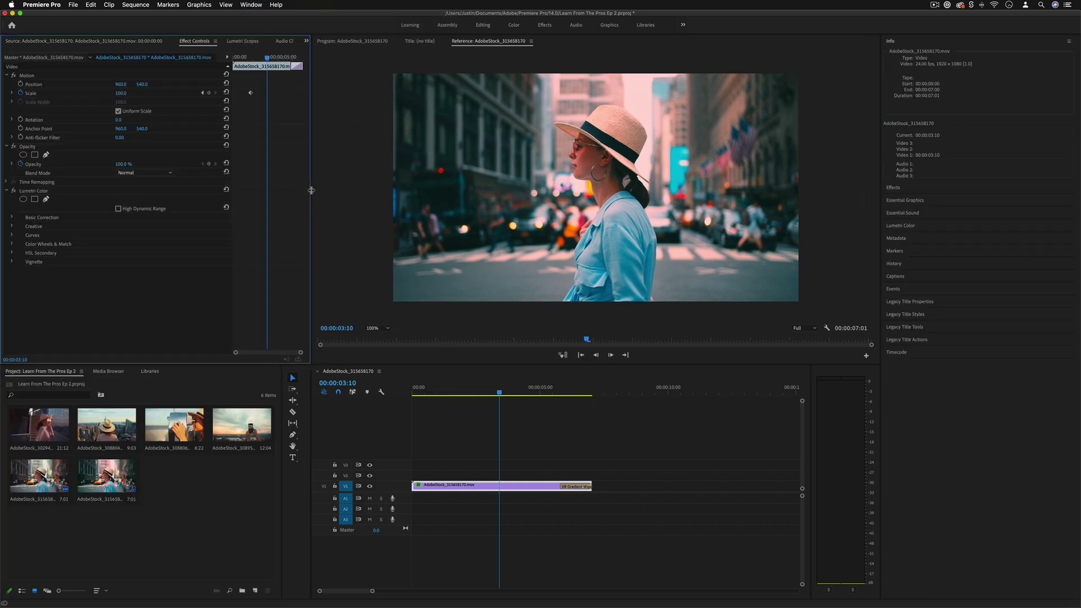
left_click(571, 468)
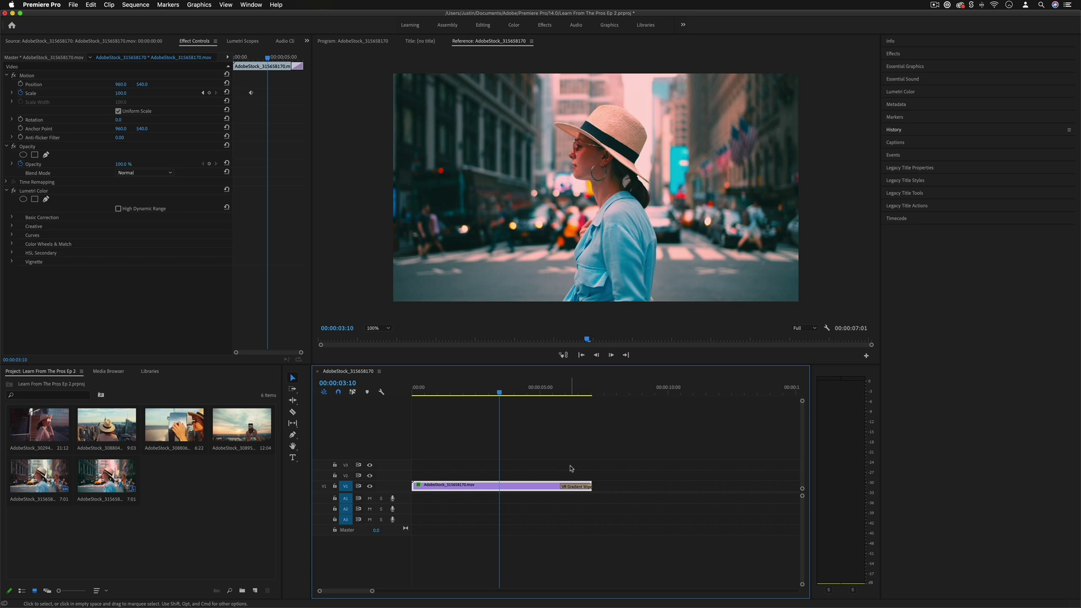